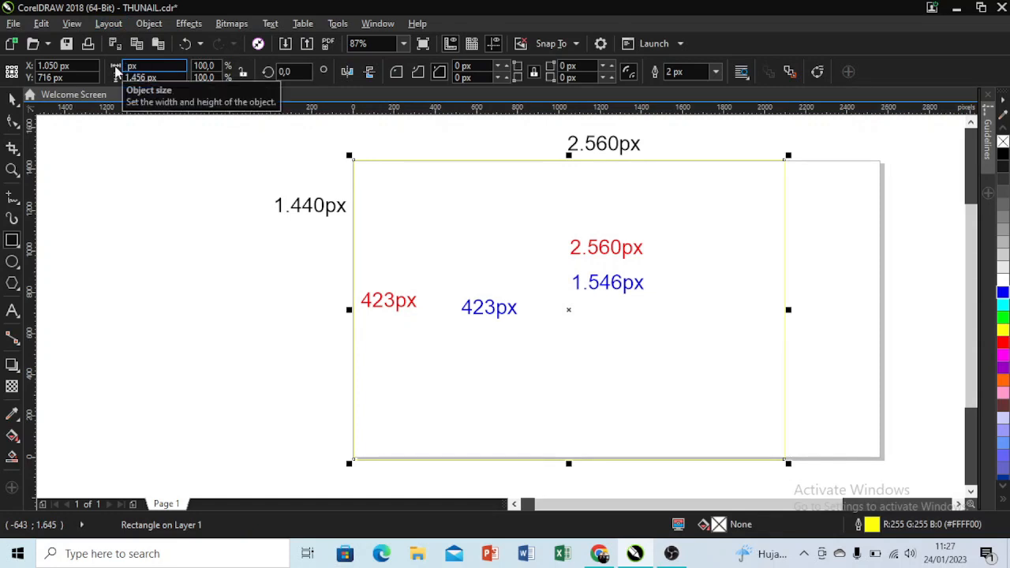
# - Resize the selected rectangle to 2560 × 1440 px and give it a black outline
pyautogui.click(146, 77)
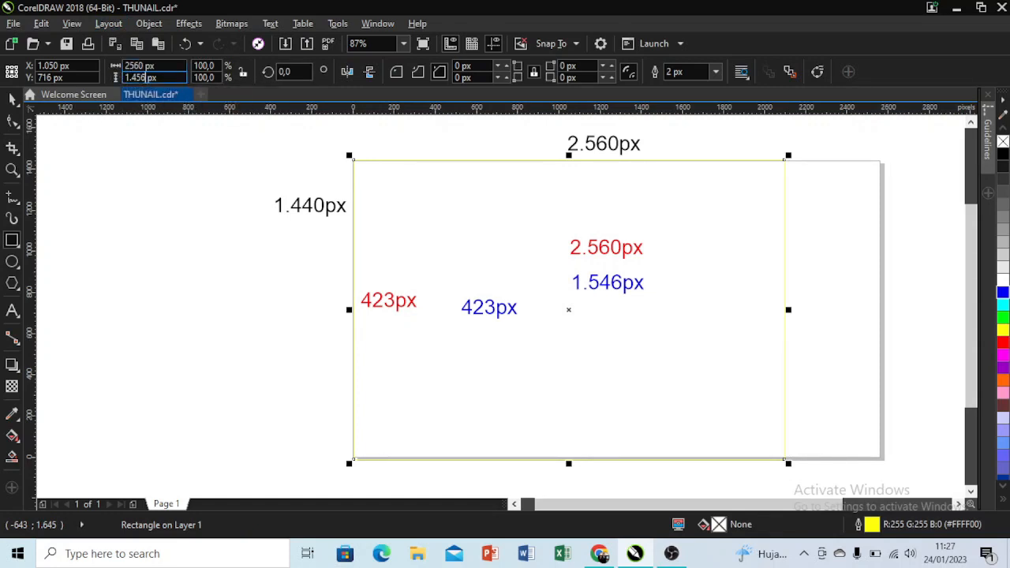
pyautogui.write('440')
pyautogui.press('Return')
pyautogui.rightClick(1003, 153)
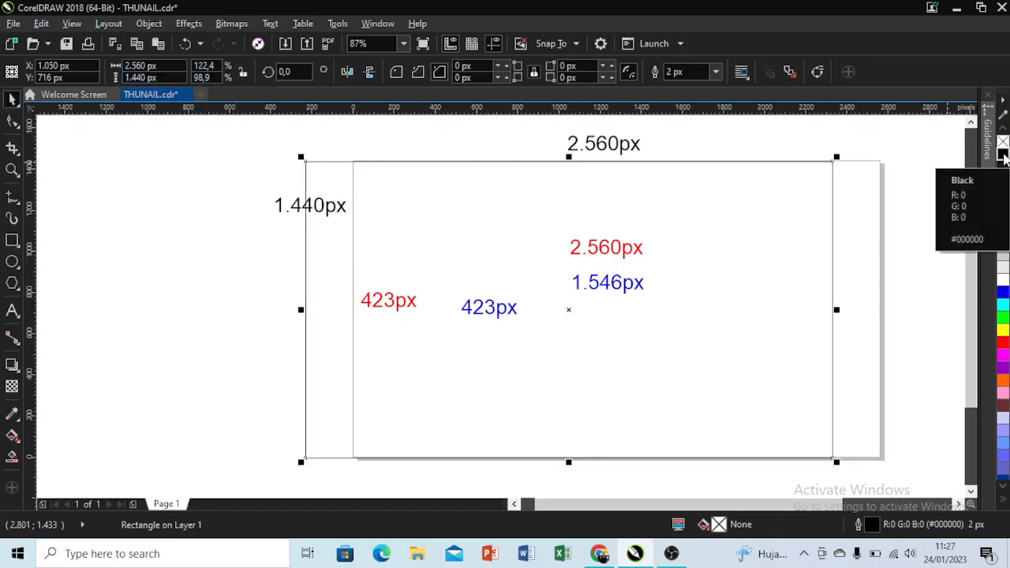
pyautogui.hotkey('ctrl', 'p')
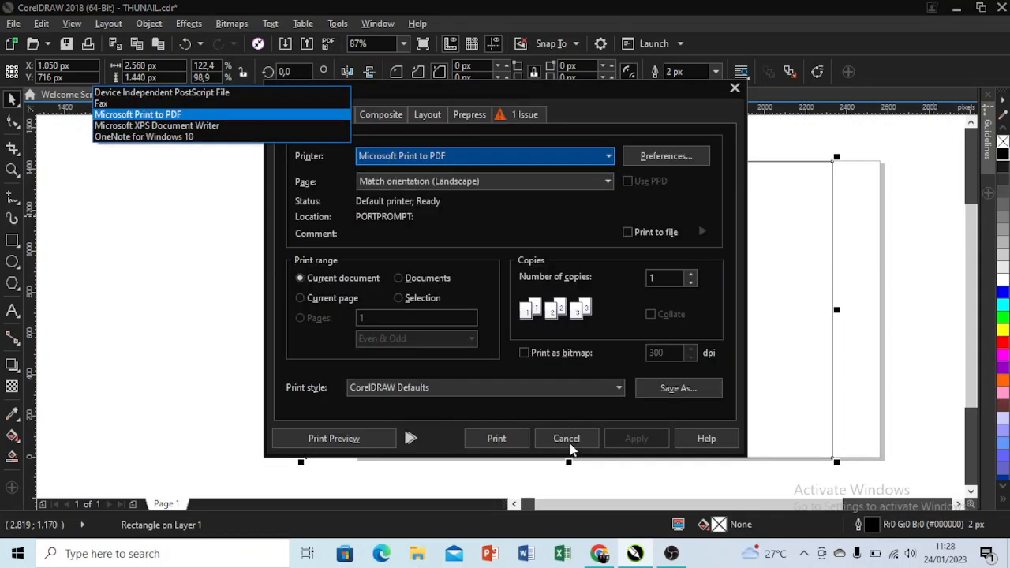
pyautogui.click(566, 439)
pyautogui.click(565, 438)
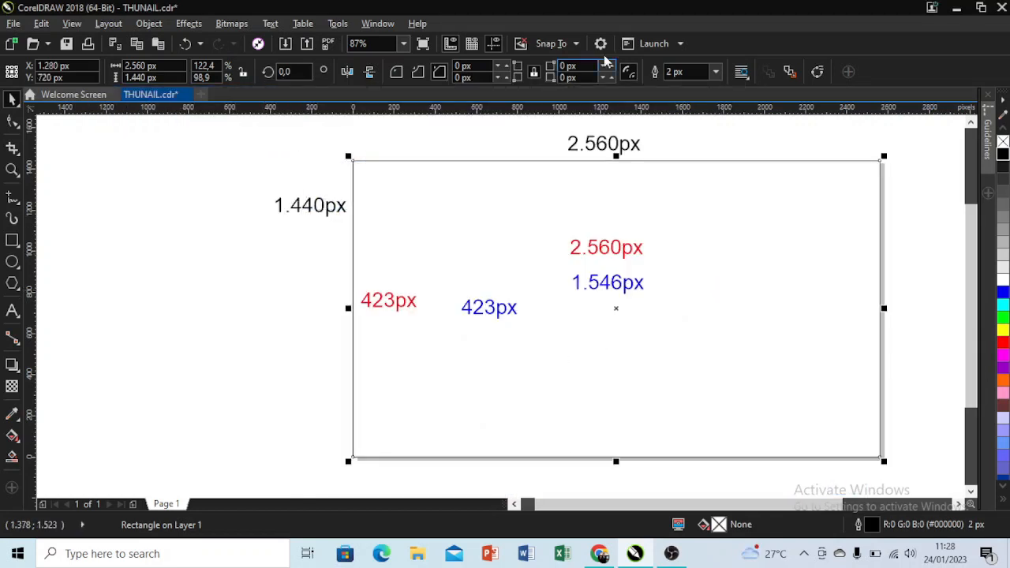
# - Set the black page-sized rectangle's outline width to 8 px
pyautogui.click(716, 72)
pyautogui.click(689, 169)
pyautogui.click(338, 307)
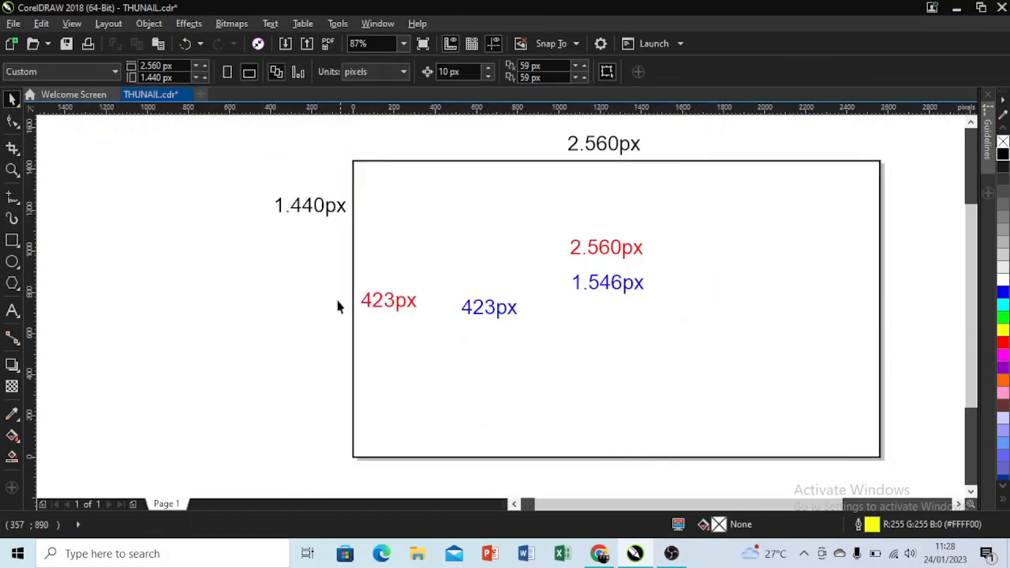
pyautogui.click(631, 161)
pyautogui.moveTo(631, 161); pyautogui.dragTo(629, 237)
pyautogui.click(214, 318)
# - Draw a wide rectangle across the middle of the page and set its size to 2560 × 423 px
pyautogui.press('F6')
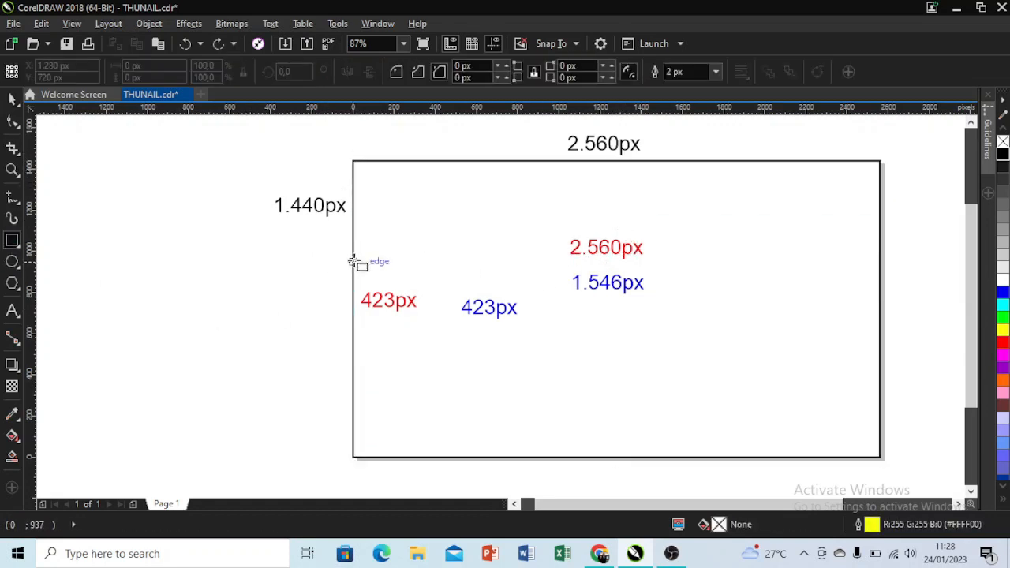
pyautogui.moveTo(354, 248)
pyautogui.mouseDown()
pyautogui.moveTo(771, 356)
pyautogui.moveTo(842, 356)
pyautogui.mouseUp()
pyautogui.click(154, 66)
pyautogui.press('BackSpace')
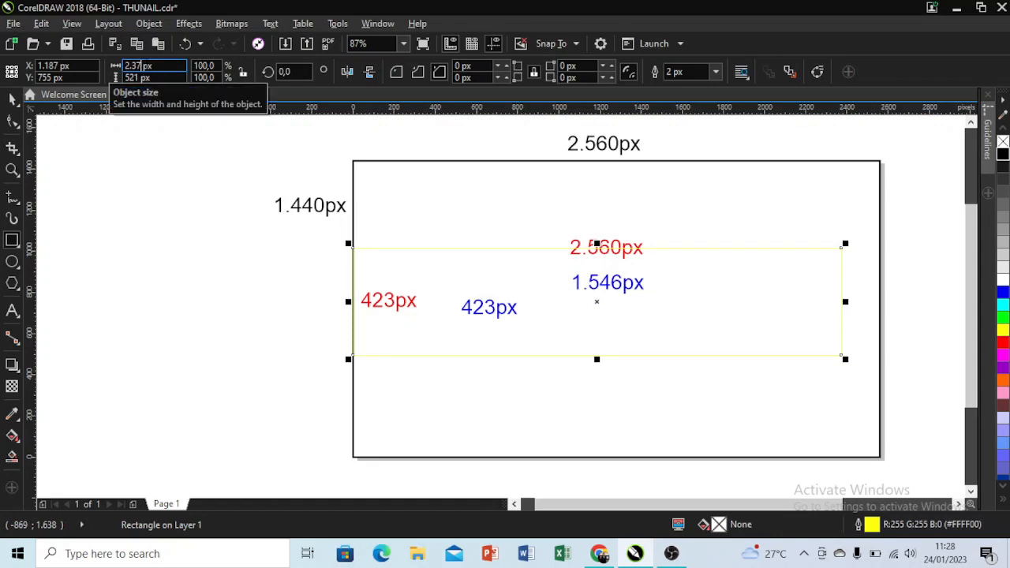
pyautogui.press('Tab')
pyautogui.press('BackSpace')
pyautogui.write('423')
pyautogui.press('Return')
pyautogui.press('space')
# - Give the 2560 × 423 px rectangle an 8 px red outline and center it on the page
pyautogui.click(716, 72)
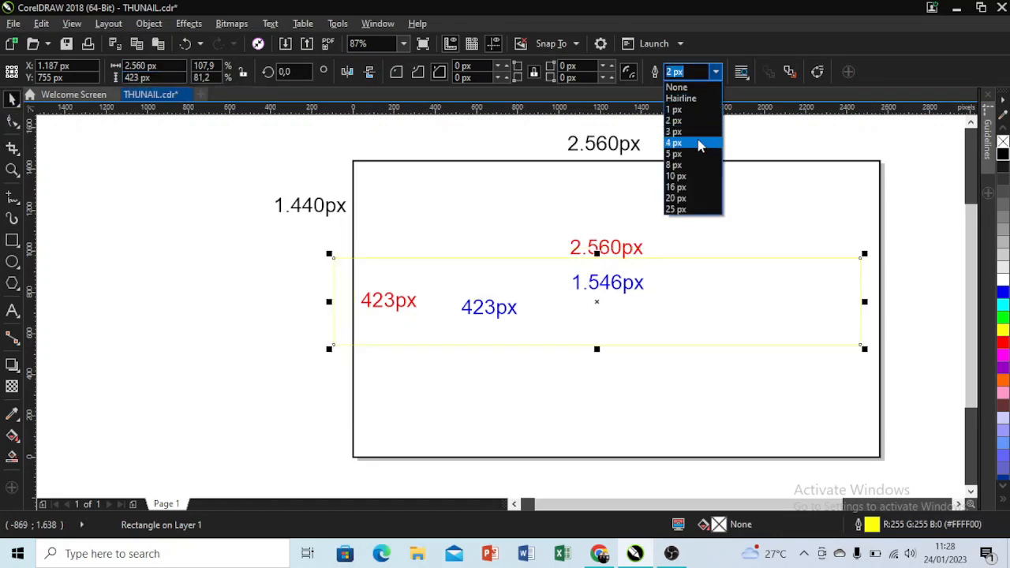
pyautogui.click(703, 142)
pyautogui.rightClick(1003, 340)
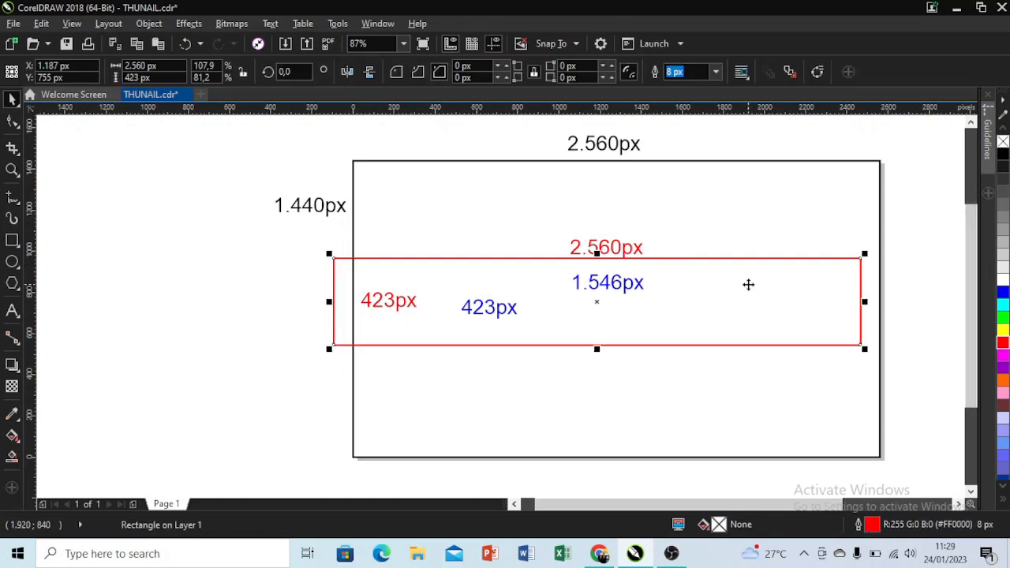
pyautogui.press('p')
pyautogui.click(907, 230)
pyautogui.click(713, 337)
pyautogui.click(150, 298)
# - Draw another rectangle over the middle of the page and set its size to 1546 × 423 px
pyautogui.press('F6')
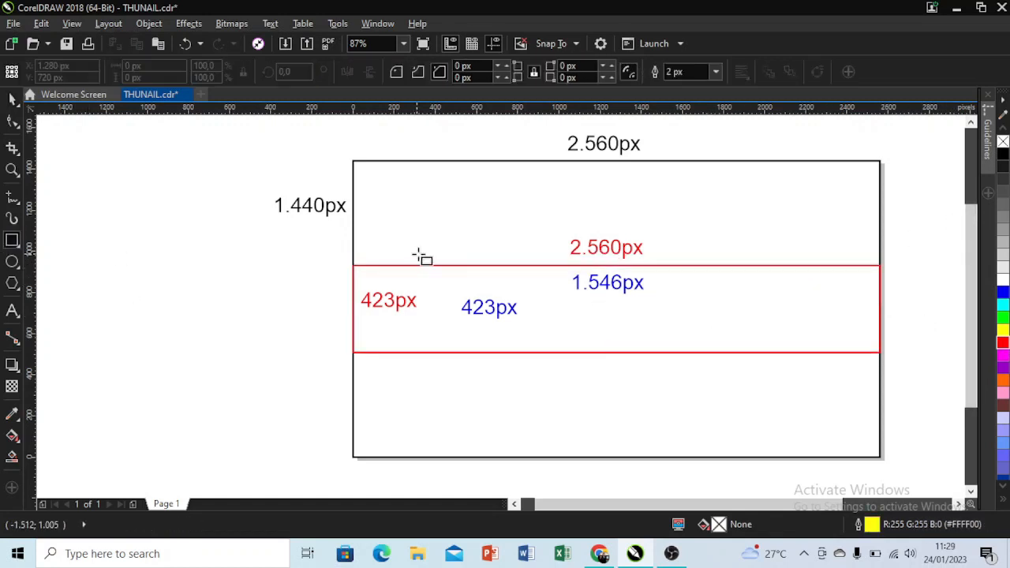
pyautogui.moveTo(440, 251)
pyautogui.mouseDown()
pyautogui.moveTo(911, 385)
pyautogui.moveTo(798, 386)
pyautogui.mouseUp()
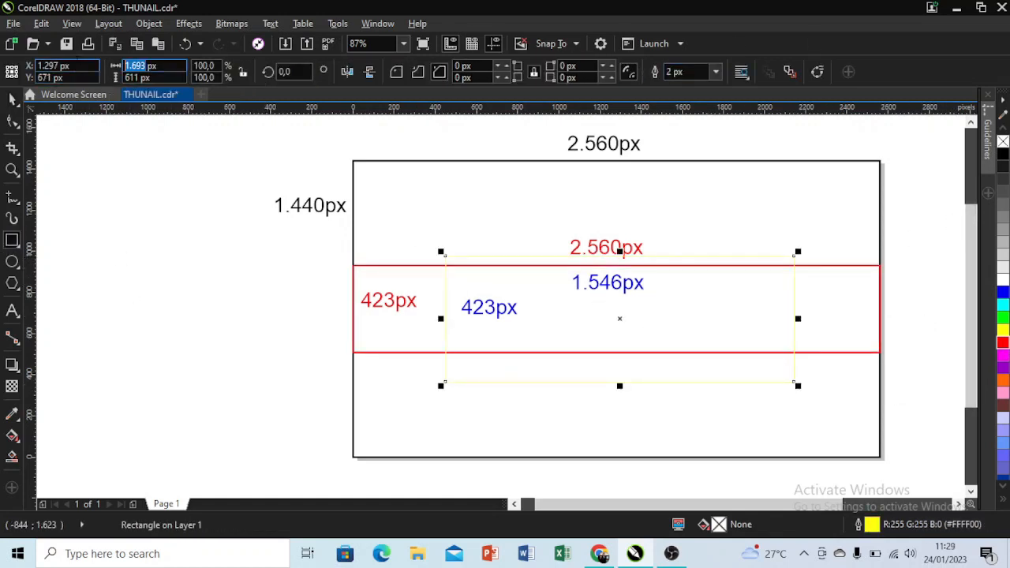
pyautogui.write('1')
pyautogui.press('Return')
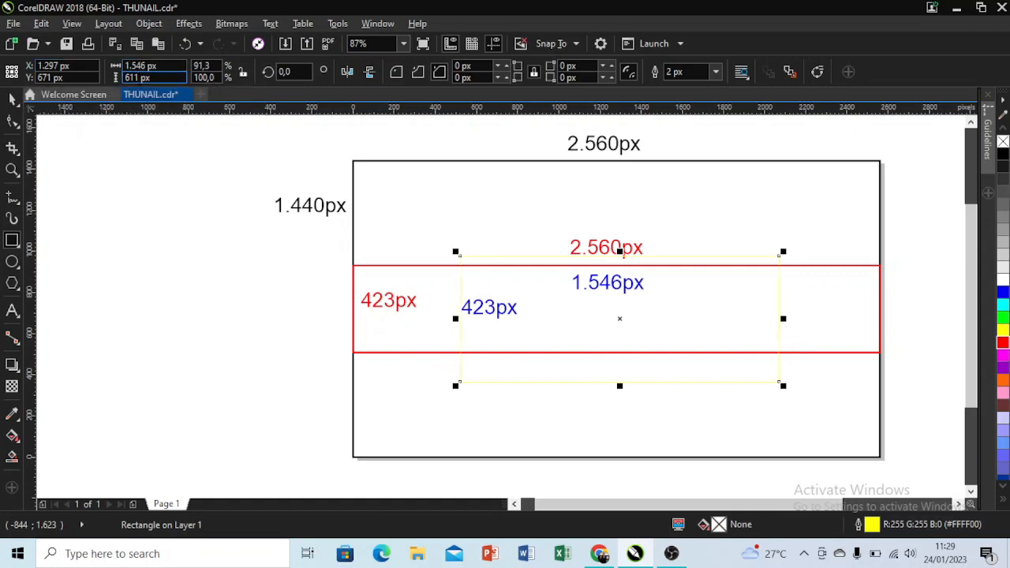
pyautogui.press('BackSpace')
# - Give the 1546 × 423 px rectangle an 8 px blue outline and center it on the page
pyautogui.rightClick(1002, 293)
pyautogui.click(716, 72)
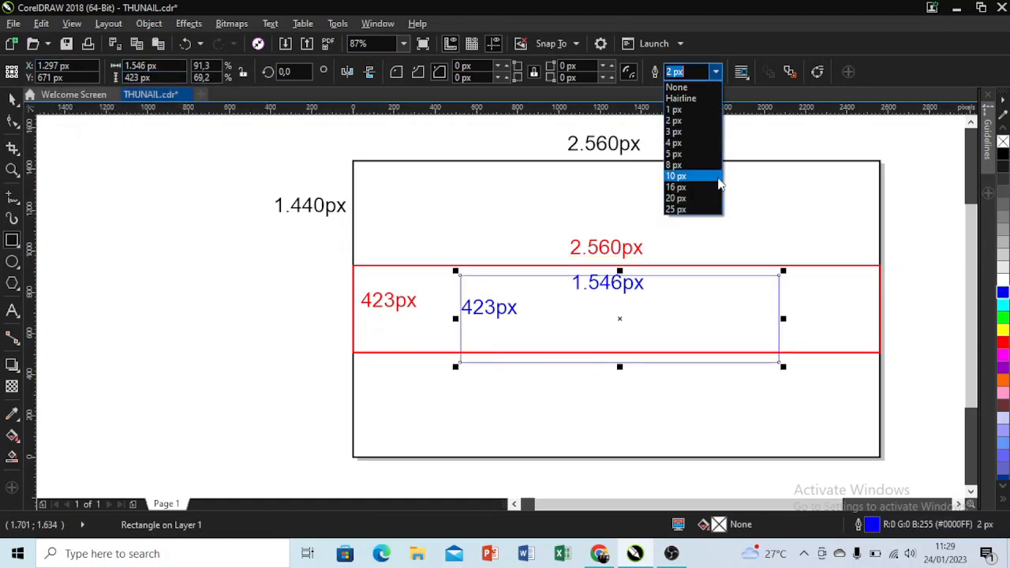
pyautogui.click(679, 174)
pyautogui.press('p')
pyautogui.click(224, 313)
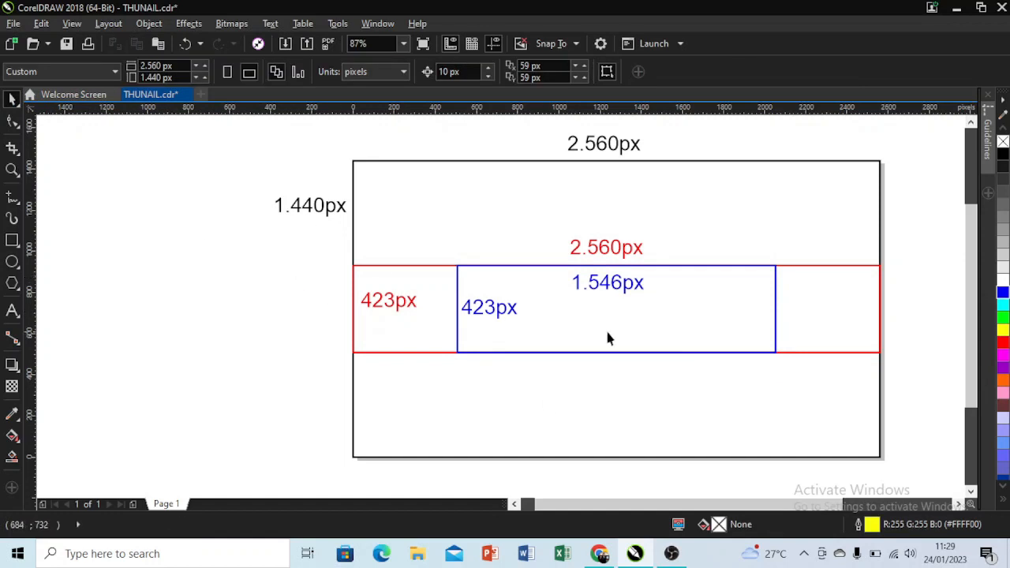
# - Fill the large black-outlined rectangle with the dark navy color sampled from the swatch beside the page
pyautogui.moveTo(676, 505); pyautogui.dragTo(720, 510)
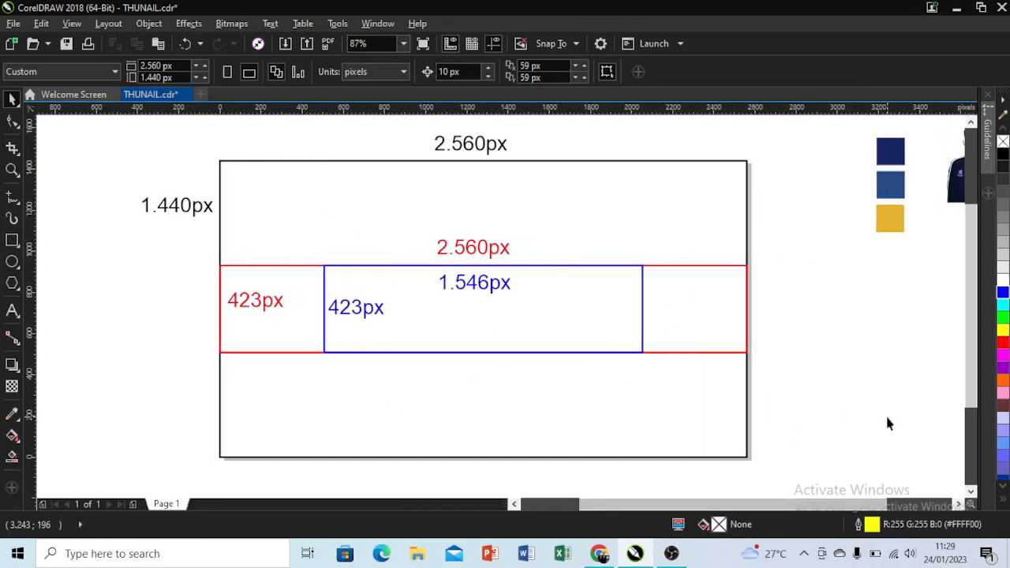
pyautogui.click(561, 216)
pyautogui.click(118, 276)
pyautogui.click(12, 414)
pyautogui.click(890, 152)
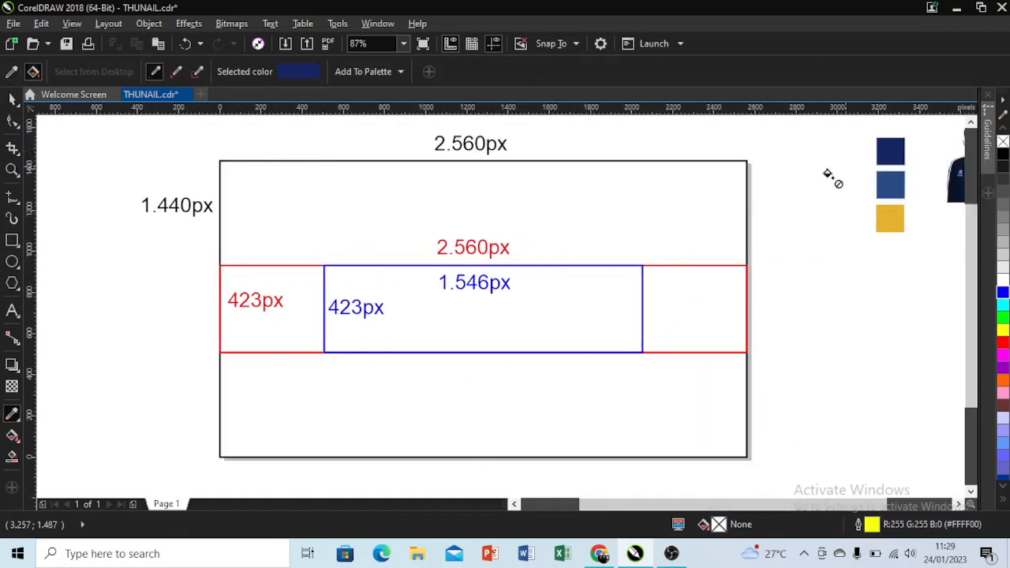
pyautogui.click(682, 219)
pyautogui.click(12, 101)
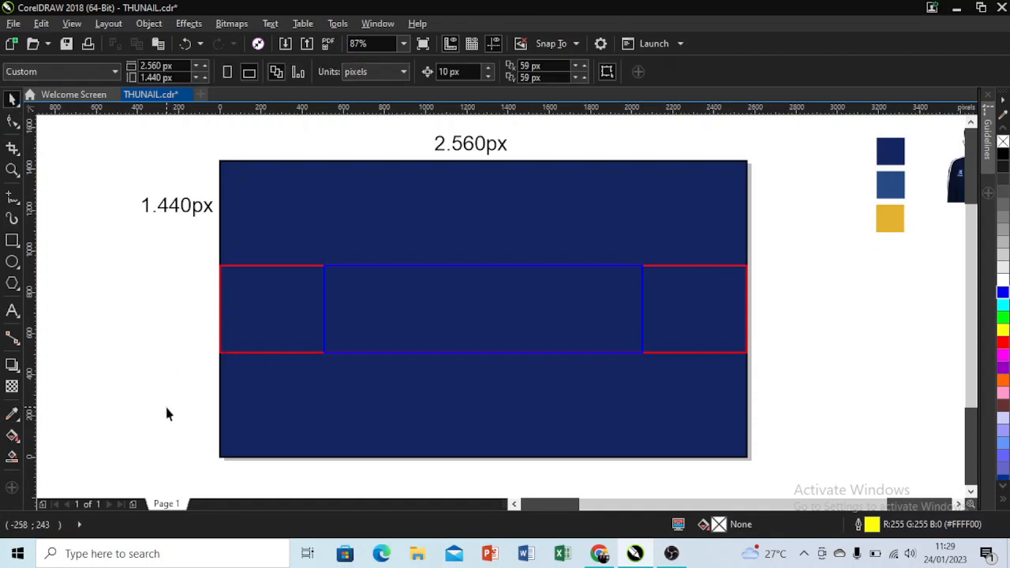
# - Delete all the black, red and blue pixel-dimension labels around and inside the rectangles
pyautogui.click(163, 206)
pyautogui.keyDown('shift'); pyautogui.click(455, 148); pyautogui.keyUp('shift')
pyautogui.press('Delete')
pyautogui.moveTo(158, 235); pyautogui.dragTo(377, 382)
pyautogui.press('Delete')
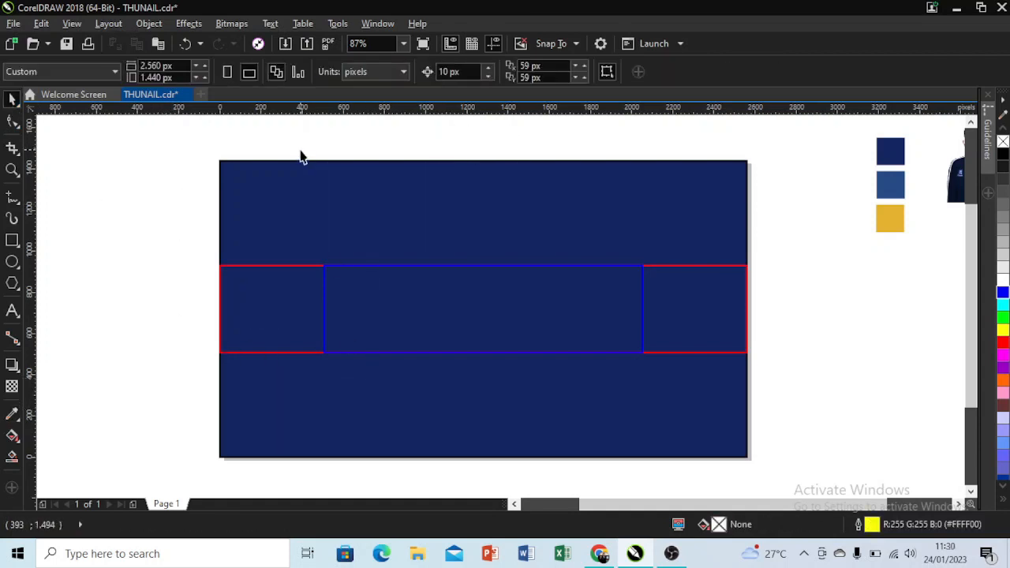
pyautogui.moveTo(297, 150); pyautogui.dragTo(618, 422)
pyautogui.press('Delete')
# - Apply an elliptical fountain fill to the large navy rectangle, spreading from its center past the bottom edge
pyautogui.click(279, 303)
pyautogui.press('Escape')
pyautogui.click(12, 436)
pyautogui.click(440, 297)
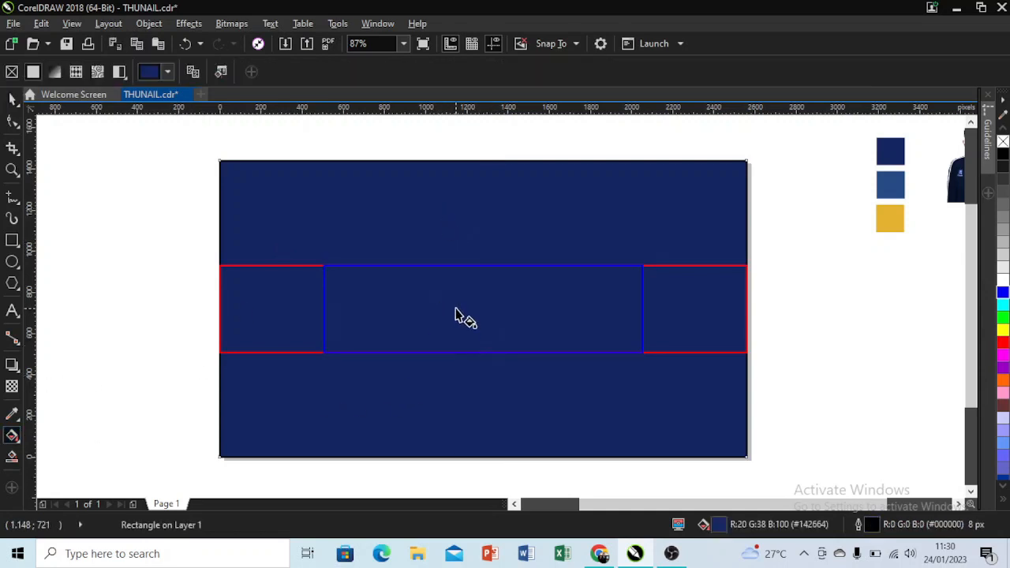
pyautogui.moveTo(455, 309); pyautogui.dragTo(530, 415)
pyautogui.click(214, 72)
pyautogui.moveTo(471, 307); pyautogui.dragTo(565, 469)
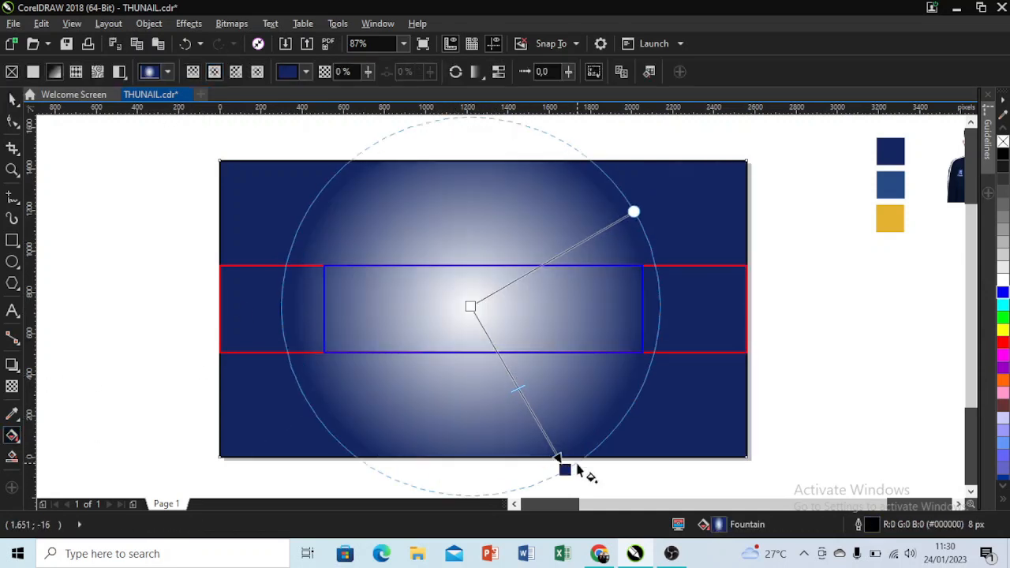
# - Color the gradient's center with the medium blue swatch and brighten it to #3E75D4
pyautogui.click(471, 306)
pyautogui.click(506, 299)
pyautogui.click(905, 187)
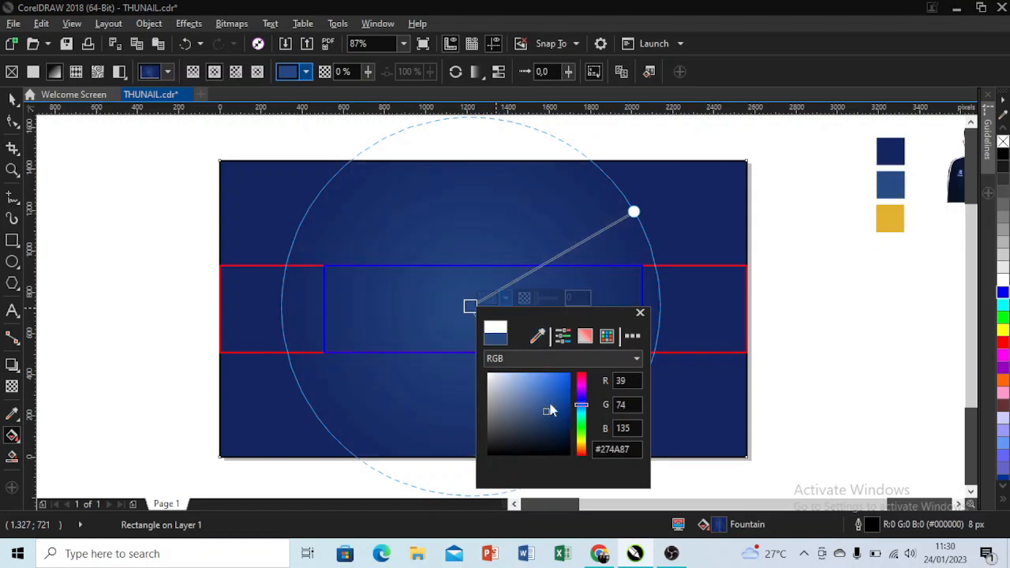
pyautogui.moveTo(549, 406)
pyautogui.mouseDown()
pyautogui.moveTo(544, 392)
pyautogui.moveTo(557, 400)
pyautogui.moveTo(547, 387)
pyautogui.mouseUp()
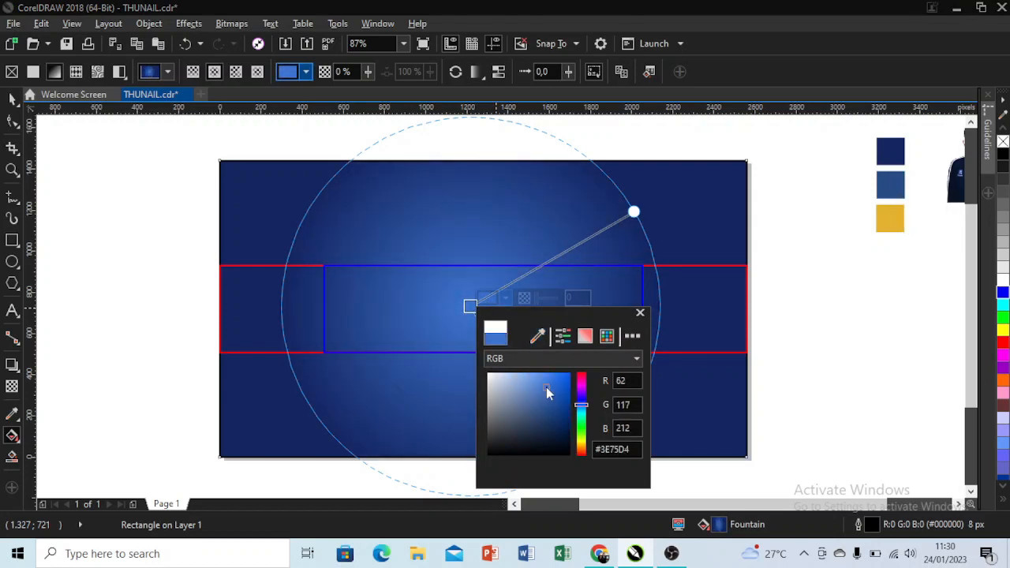
pyautogui.click(643, 149)
pyautogui.click(12, 99)
pyautogui.click(80, 173)
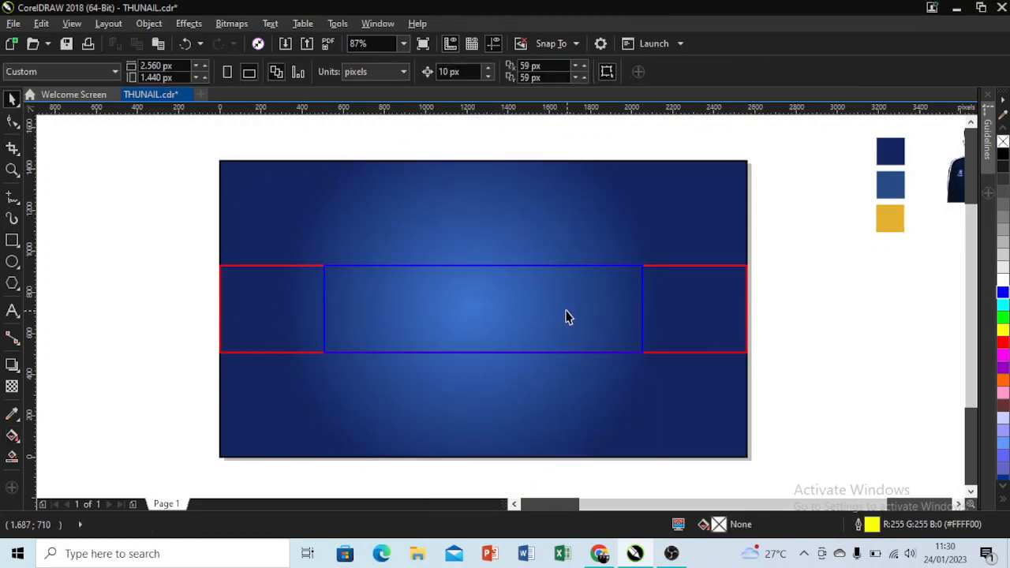
# - Fill the red-outlined rectangle with the dark navy swatch color
pyautogui.click(250, 324)
pyautogui.click(8, 420)
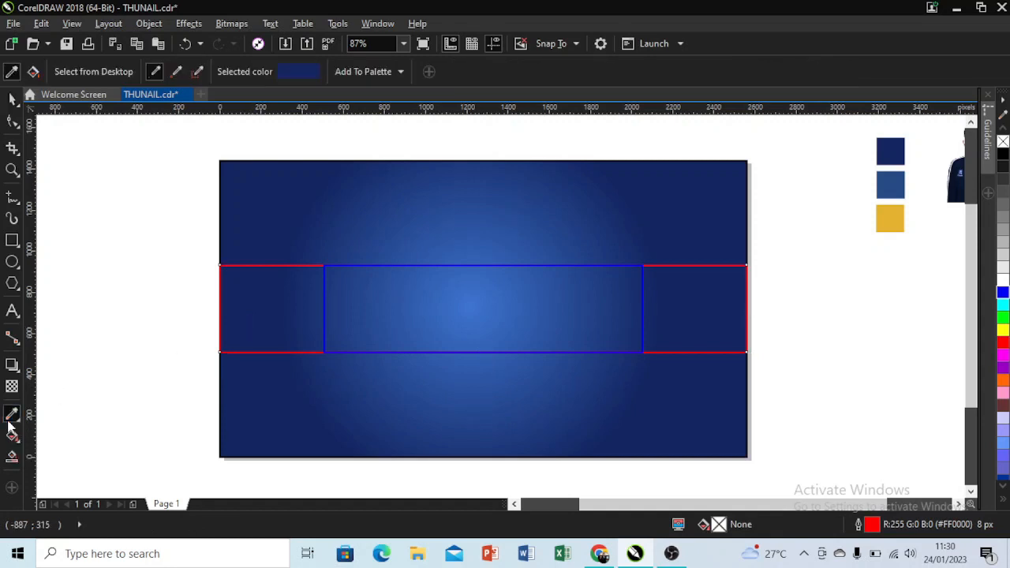
pyautogui.click(899, 162)
pyautogui.click(667, 322)
pyautogui.click(12, 100)
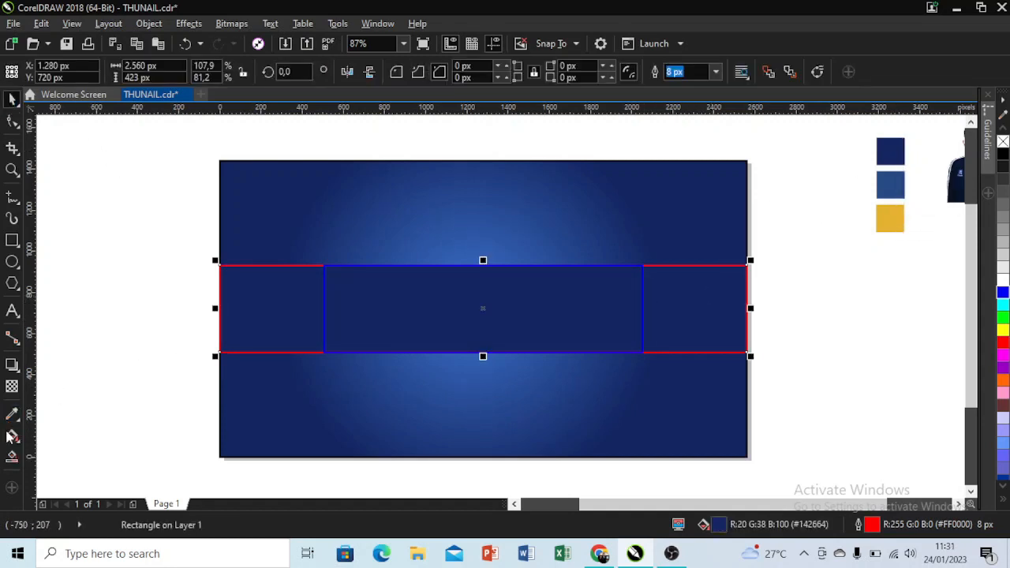
# - Apply an elliptical fountain fill to the red-outlined rectangle, spreading from its center
pyautogui.click(12, 436)
pyautogui.moveTo(483, 266); pyautogui.dragTo(593, 410)
pyautogui.click(215, 72)
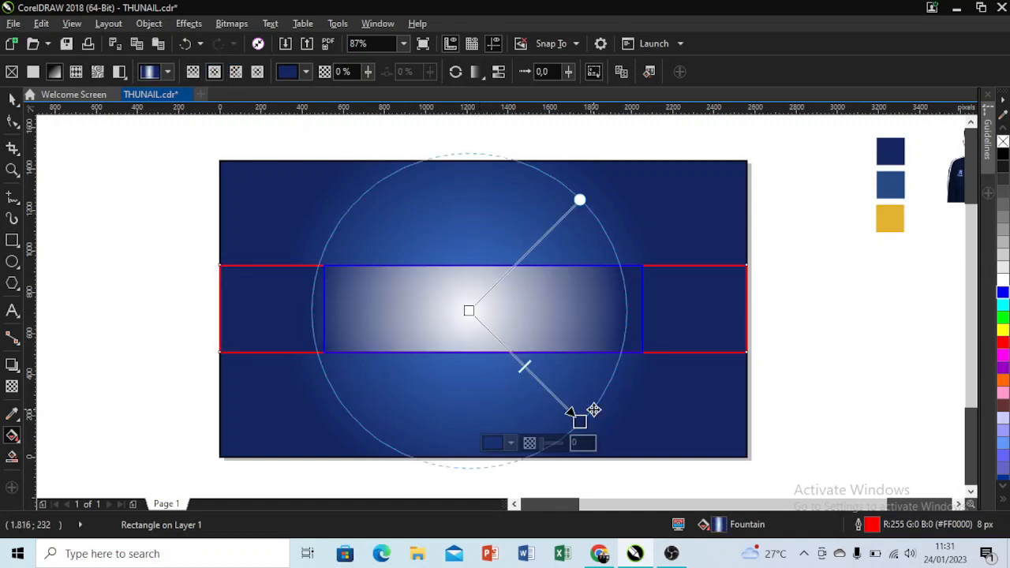
# - Color the center of the red-outlined rectangle's gradient with the medium blue swatch and shift it to a brighter blue
pyautogui.click(469, 311)
pyautogui.click(400, 332)
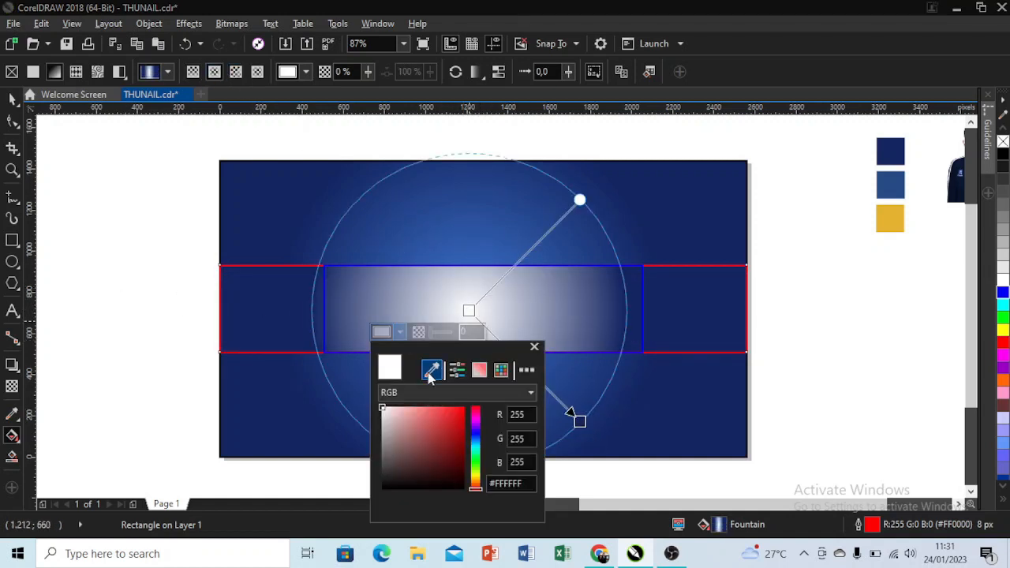
pyautogui.click(430, 370)
pyautogui.click(888, 188)
pyautogui.click(401, 333)
pyautogui.click(442, 432)
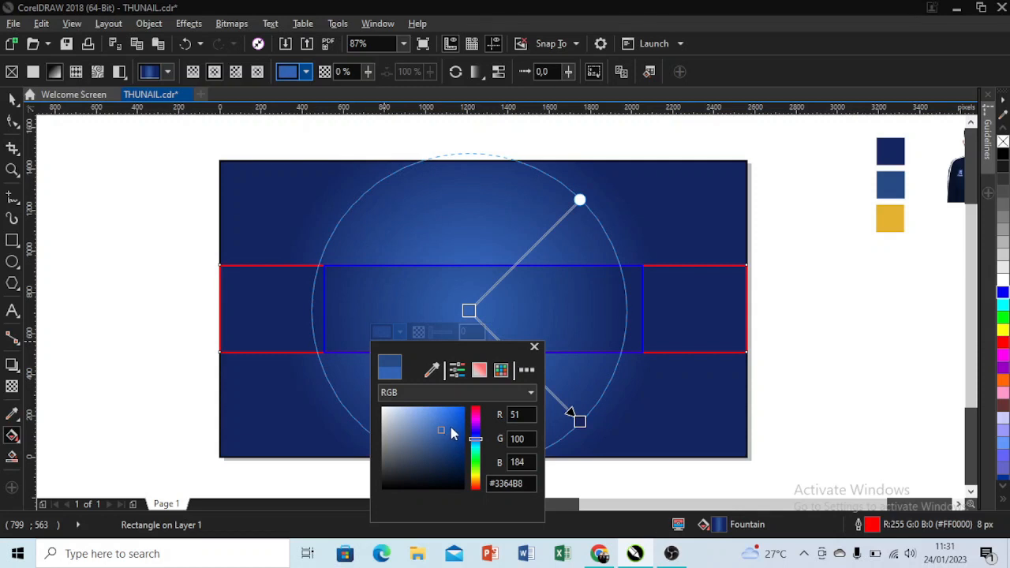
pyautogui.click(12, 99)
pyautogui.click(155, 253)
# - Fill the blue-outlined central rectangle with the dark navy swatch color
pyautogui.click(324, 308)
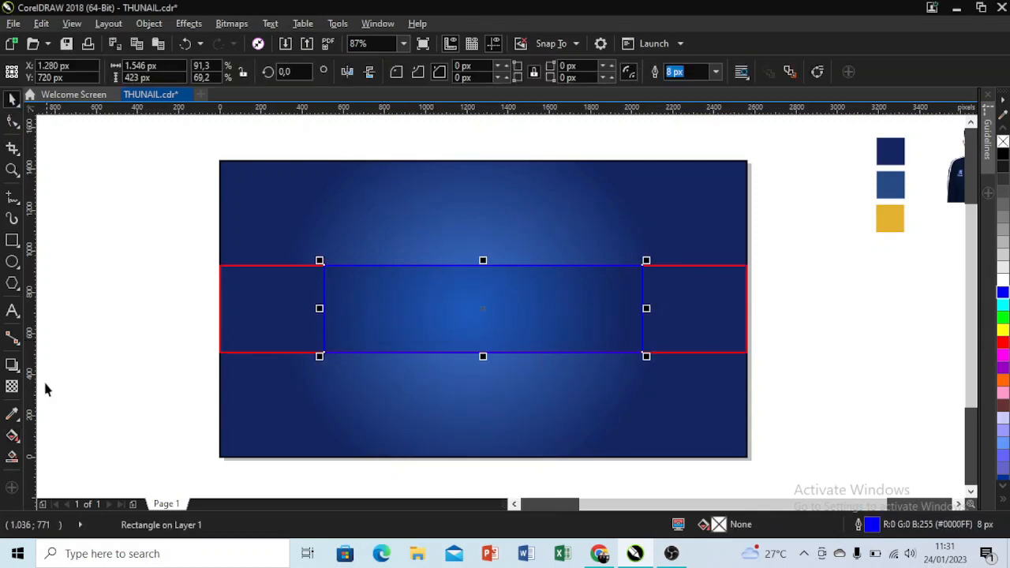
pyautogui.click(12, 413)
pyautogui.click(892, 149)
pyautogui.click(511, 313)
pyautogui.click(12, 101)
# - Change the red-outlined rectangle's fill to a vertical linear gradient from navy near the upper edge to blue at the lower edge
pyautogui.click(253, 328)
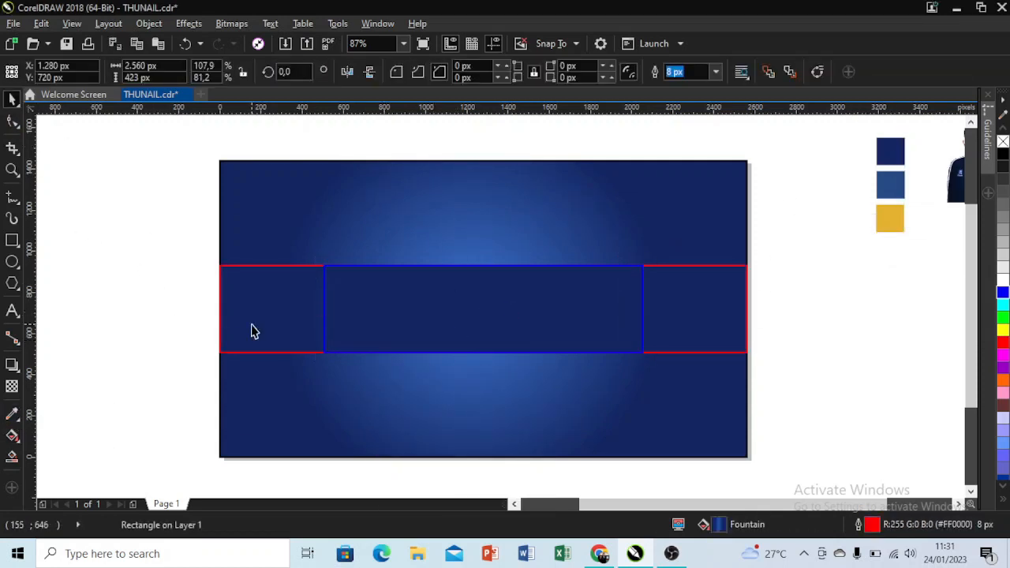
pyautogui.press('g')
pyautogui.moveTo(431, 266); pyautogui.dragTo(418, 352)
pyautogui.moveTo(675, 265); pyautogui.dragTo(680, 336)
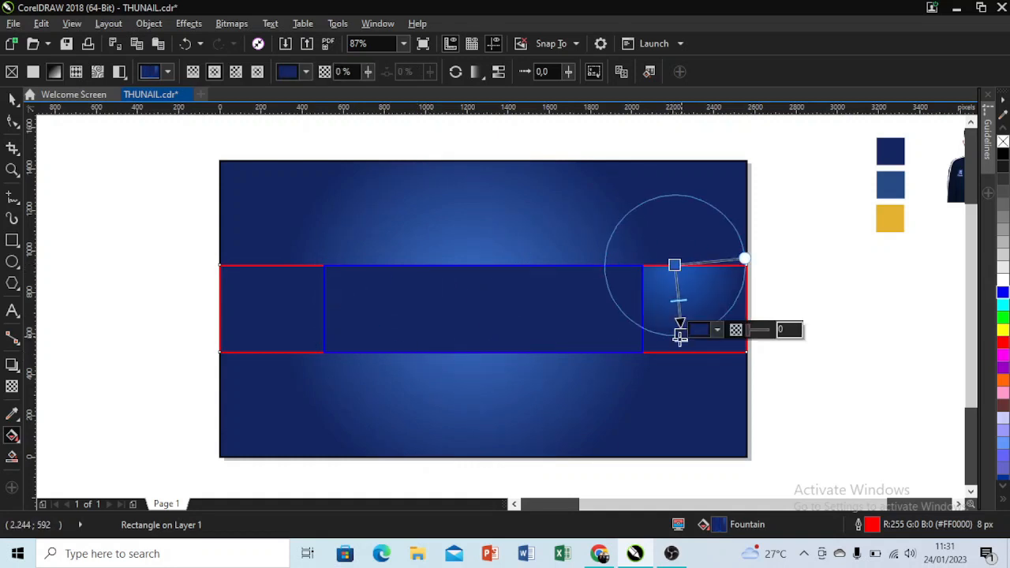
pyautogui.click(195, 73)
pyautogui.moveTo(494, 266); pyautogui.dragTo(459, 363)
pyautogui.moveTo(458, 266); pyautogui.dragTo(459, 283)
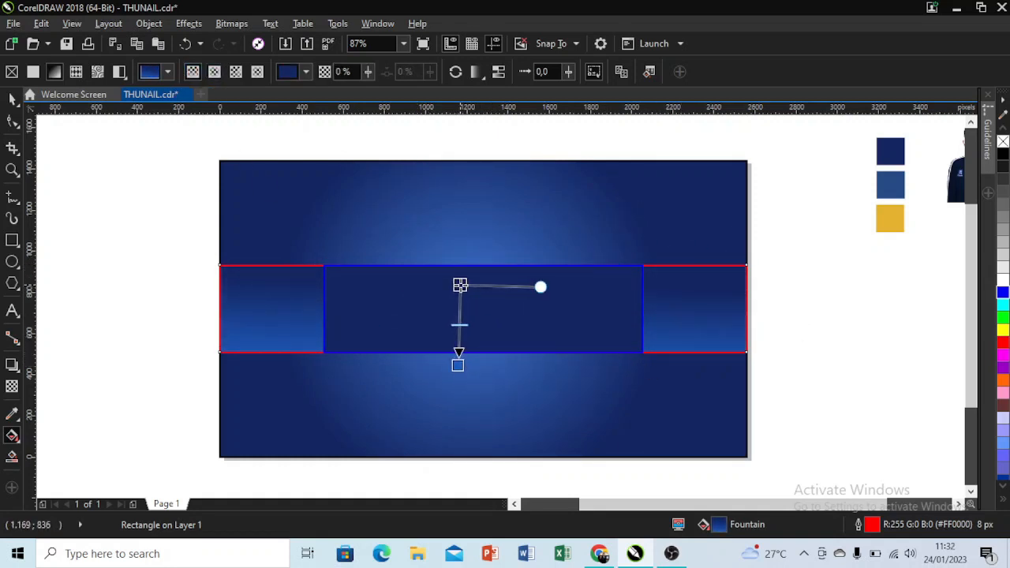
pyautogui.click(84, 284)
# - Apply a vertical linear fountain fill to the blue-outlined rectangle, running from its lower edge to its upper edge
pyautogui.click(329, 313)
pyautogui.click(12, 100)
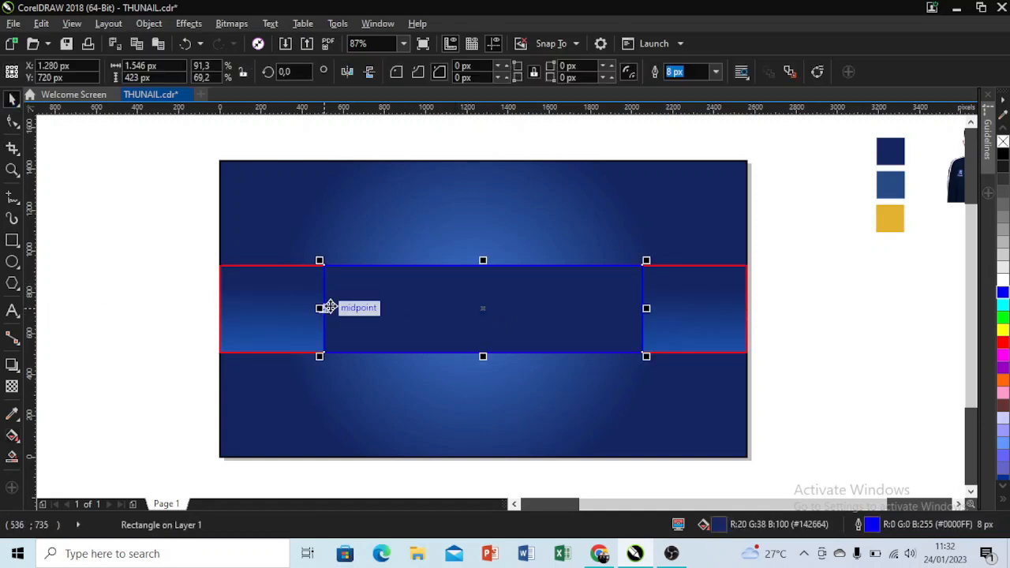
pyautogui.click(12, 436)
pyautogui.moveTo(325, 308); pyautogui.dragTo(641, 307)
pyautogui.moveTo(483, 352); pyautogui.dragTo(483, 265)
# - Set the upper color of the blue-outlined rectangle's gradient to #1C55BF, sampled from the red-outlined rectangle's lower blue area
pyautogui.click(519, 260)
pyautogui.click(550, 298)
pyautogui.click(706, 344)
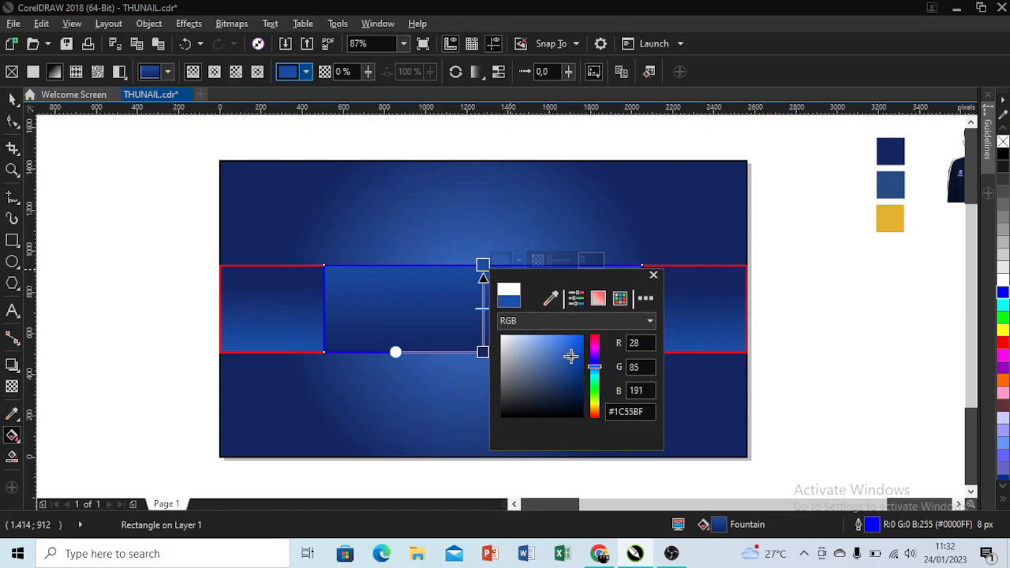
pyautogui.click(12, 100)
pyautogui.click(927, 162)
# - Remove the outline from the full-page background rectangle
pyautogui.click(706, 221)
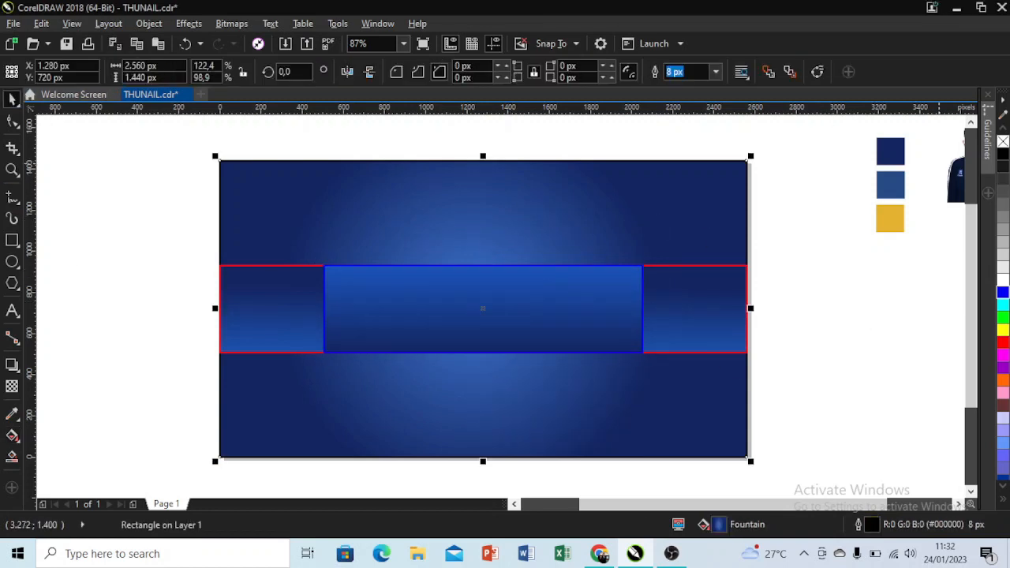
pyautogui.rightClick(1002, 142)
pyautogui.click(744, 342)
pyautogui.rightClick(1002, 142)
pyautogui.hotkey('ctrl', 'z')
pyautogui.click(843, 317)
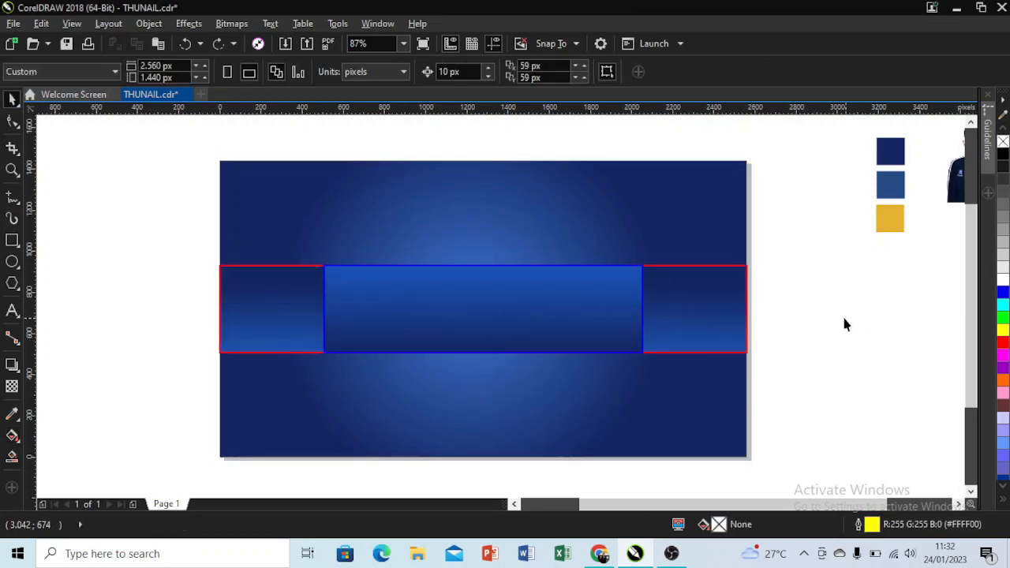
# - Change the outlines of the full-width band and the central rectangle to white
pyautogui.click(683, 300)
pyautogui.rightClick(1002, 280)
pyautogui.click(603, 321)
pyautogui.rightClick(1003, 280)
pyautogui.click(840, 260)
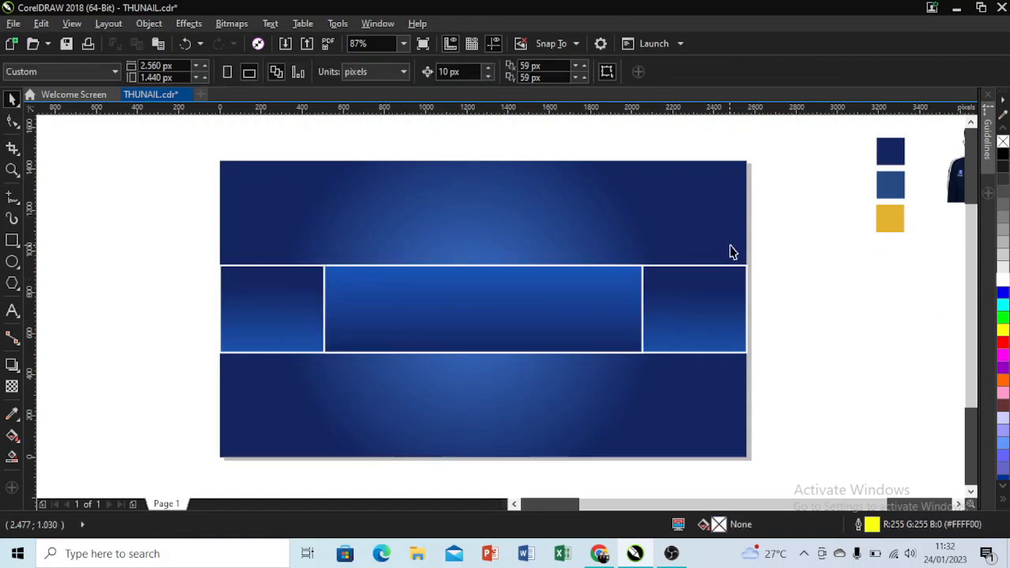
# - Draw a circle about 694 px wide over the band's left end and add concentric copies of about 597 px and 487 px
pyautogui.click(13, 262)
pyautogui.moveTo(177, 260); pyautogui.dragTo(320, 406)
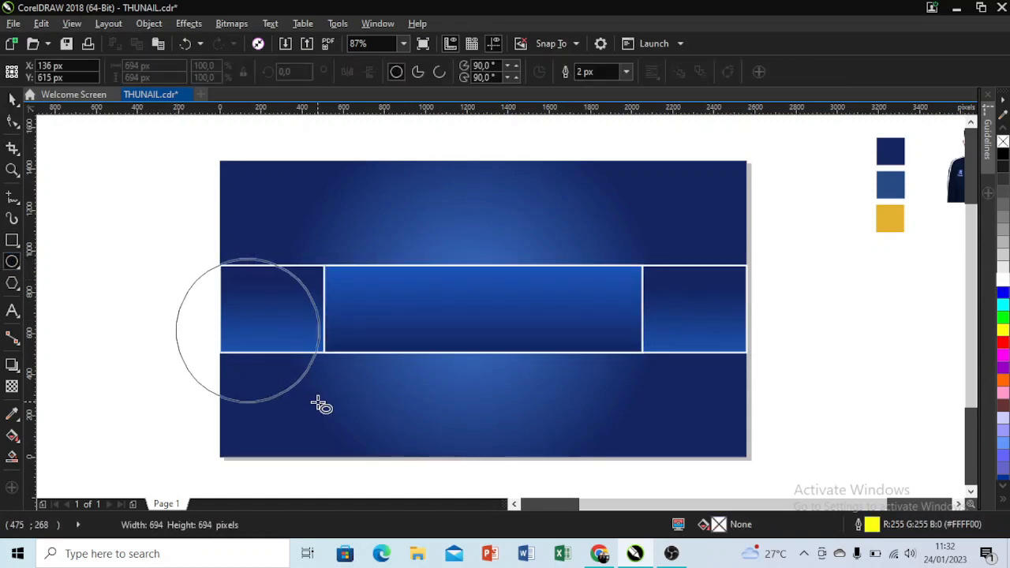
pyautogui.moveTo(250, 329)
pyautogui.mouseDown()
pyautogui.moveTo(249, 357)
pyautogui.moveTo(235, 322)
pyautogui.moveTo(244, 318)
pyautogui.mouseUp()
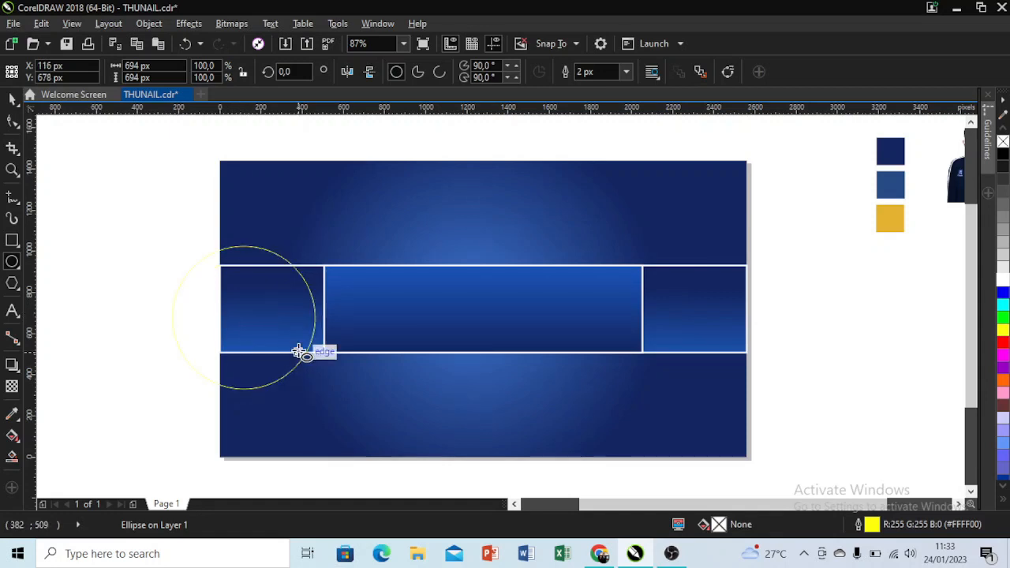
pyautogui.moveTo(318, 393); pyautogui.dragTo(300, 374)
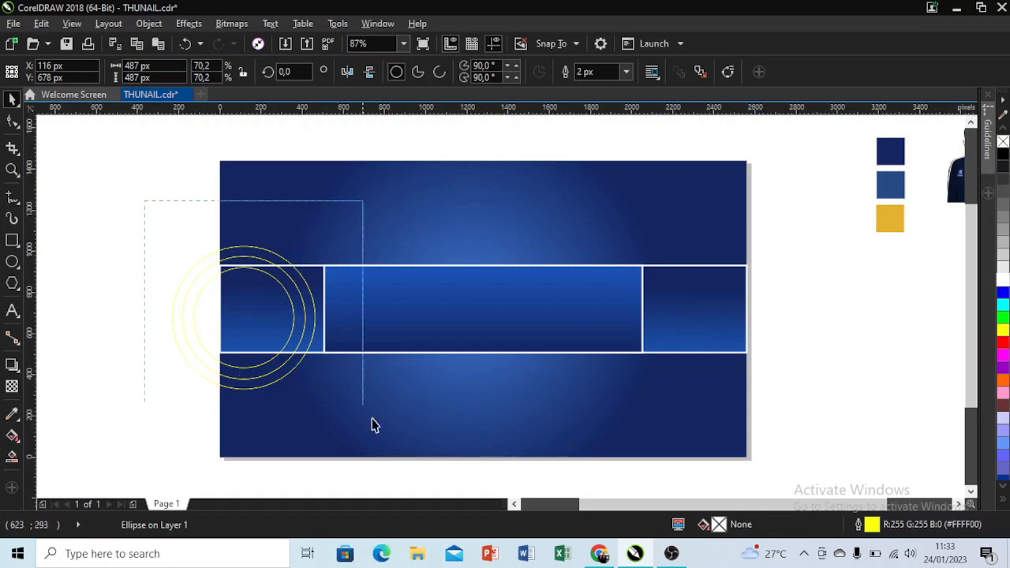
# - Set the outline width of all three concentric circles to 8 px
pyautogui.moveTo(374, 425); pyautogui.dragTo(374, 425)
pyautogui.click(626, 72)
pyautogui.click(604, 165)
pyautogui.press('Escape')
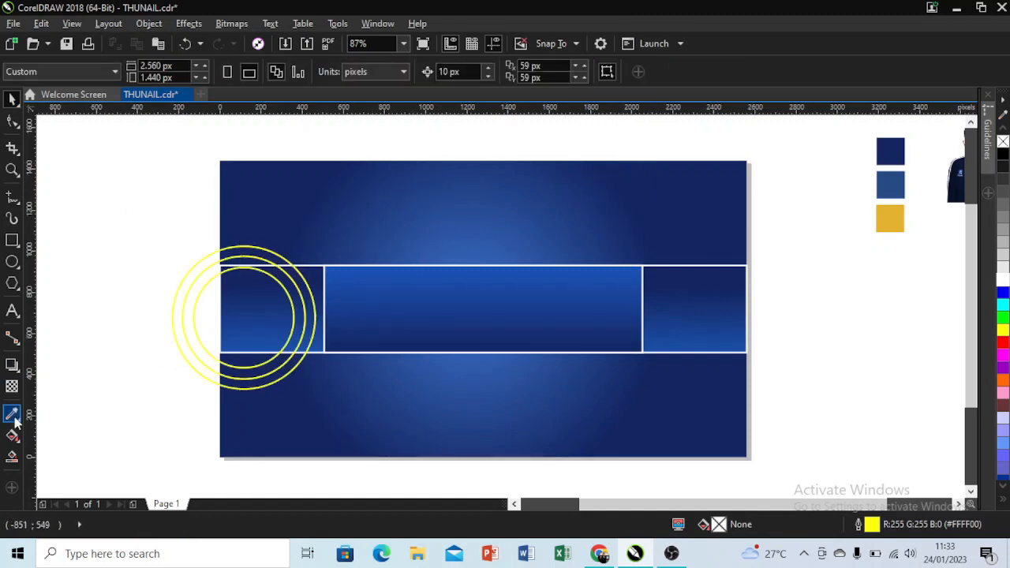
# - Apply the gold swatch color to the outlines of the outermost and innermost circles
pyautogui.click(12, 414)
pyautogui.click(888, 217)
pyautogui.scroll(3, 263, 280)
pyautogui.click(384, 255)
pyautogui.click(329, 300)
pyautogui.scroll(-2, 329, 300)
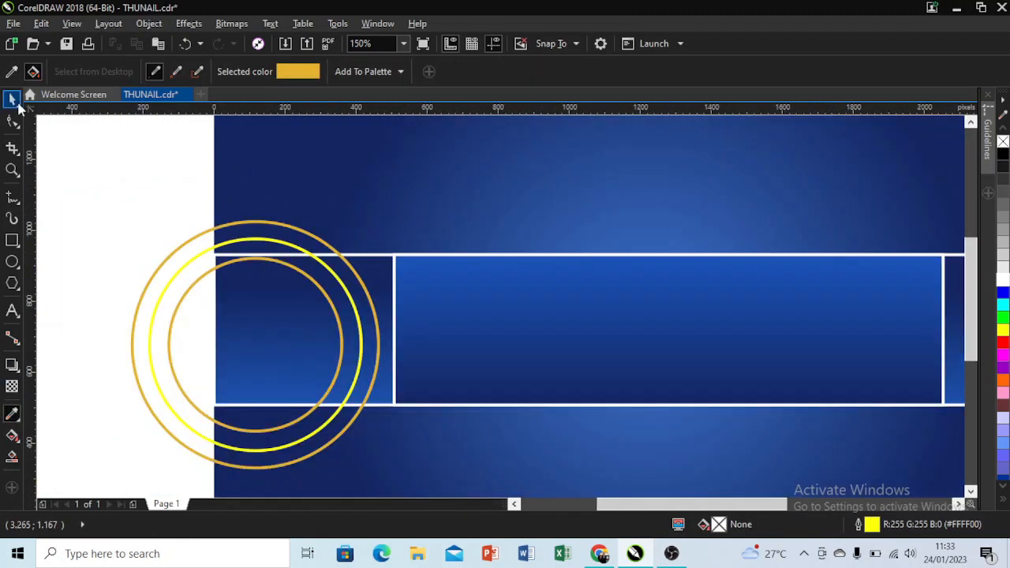
# - Change the middle circle's outline to white
pyautogui.click(13, 100)
pyautogui.click(331, 270)
pyautogui.rightClick(1003, 280)
pyautogui.scroll(-1, 228, 207)
# - Add a concentric copy of the innermost circle, scaled down to about 404 px, with a white outline
pyautogui.moveTo(136, 168); pyautogui.dragTo(376, 325)
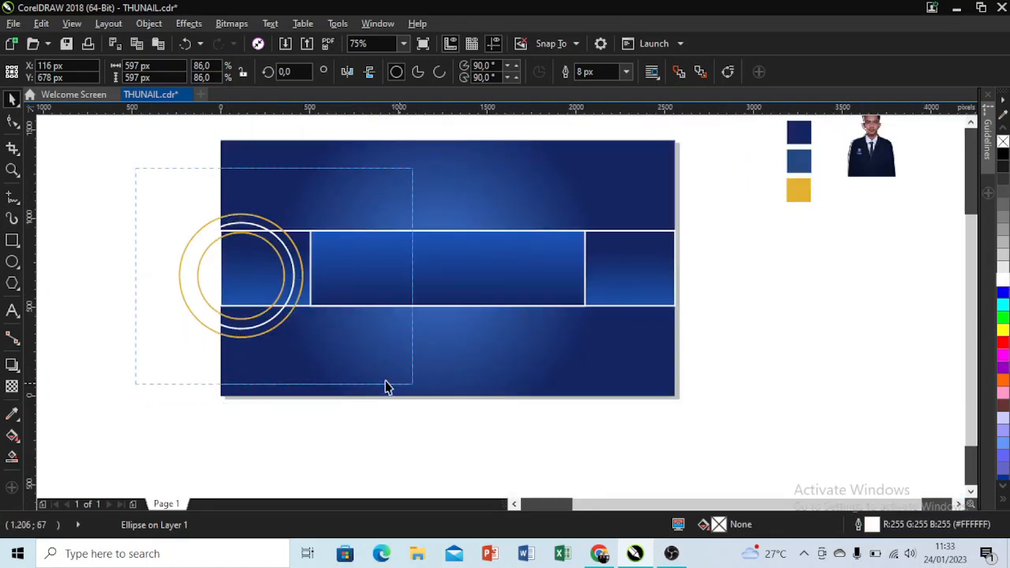
pyautogui.moveTo(386, 381); pyautogui.dragTo(386, 382)
pyautogui.click(267, 259)
pyautogui.scroll(1, 267, 259)
pyautogui.moveTo(307, 383); pyautogui.dragTo(295, 368)
pyautogui.rightClick(295, 368)
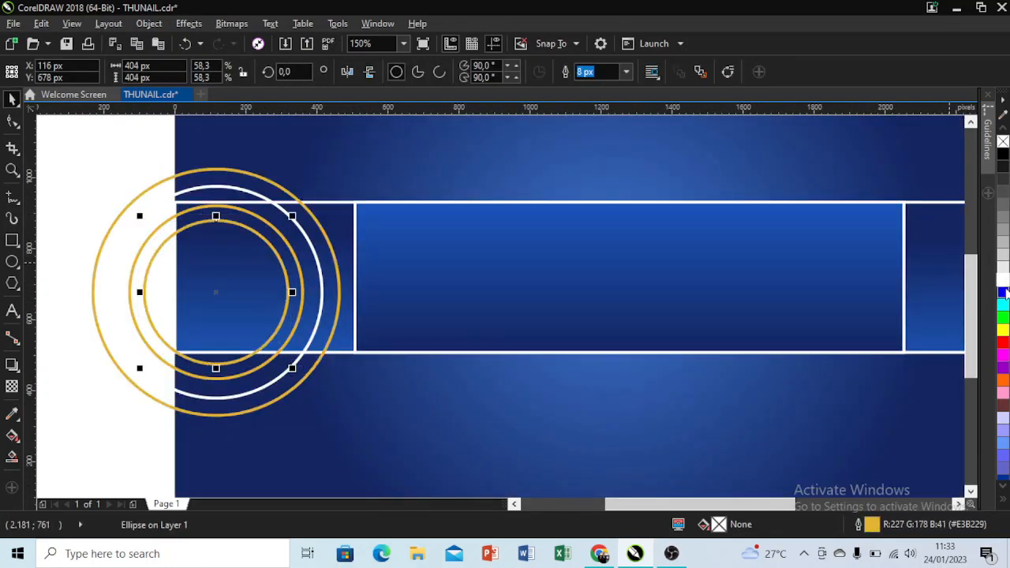
pyautogui.rightClick(1003, 280)
# - Group the four concentric circles and PowerClip the group inside the full-width band rectangle
pyautogui.scroll(-1, 659, 300)
pyautogui.moveTo(331, 177); pyautogui.dragTo(578, 425)
pyautogui.hotkey('ctrl', 'g')
pyautogui.rightClick(493, 288)
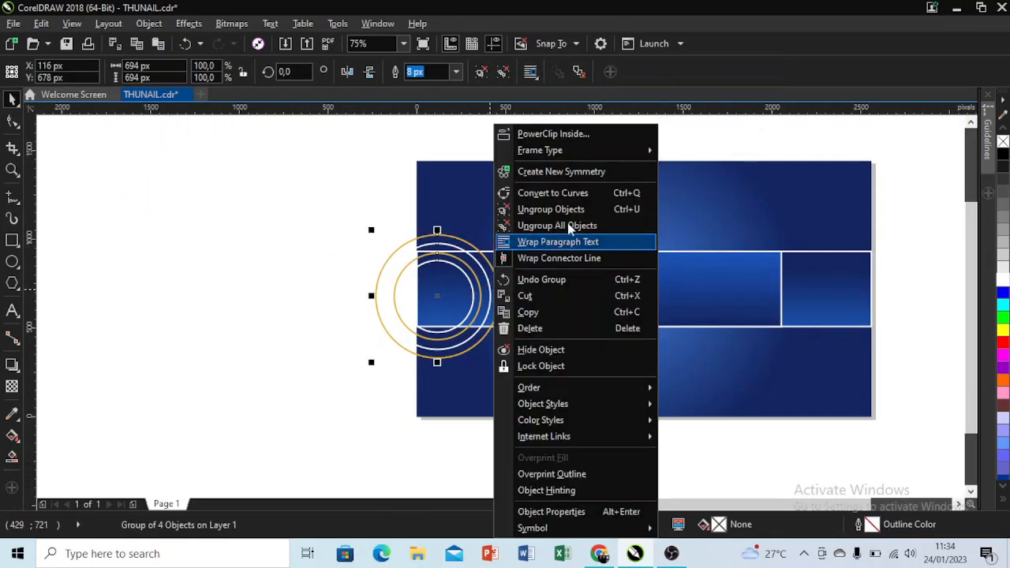
pyautogui.click(550, 132)
pyautogui.click(279, 161)
pyautogui.click(551, 320)
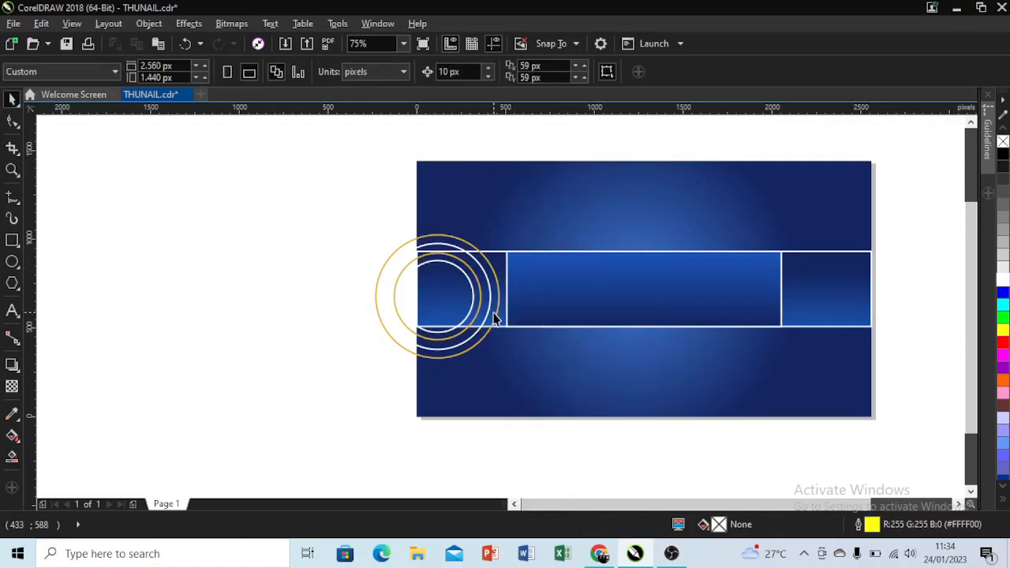
pyautogui.rightClick(435, 300)
pyautogui.click(483, 132)
pyautogui.click(819, 307)
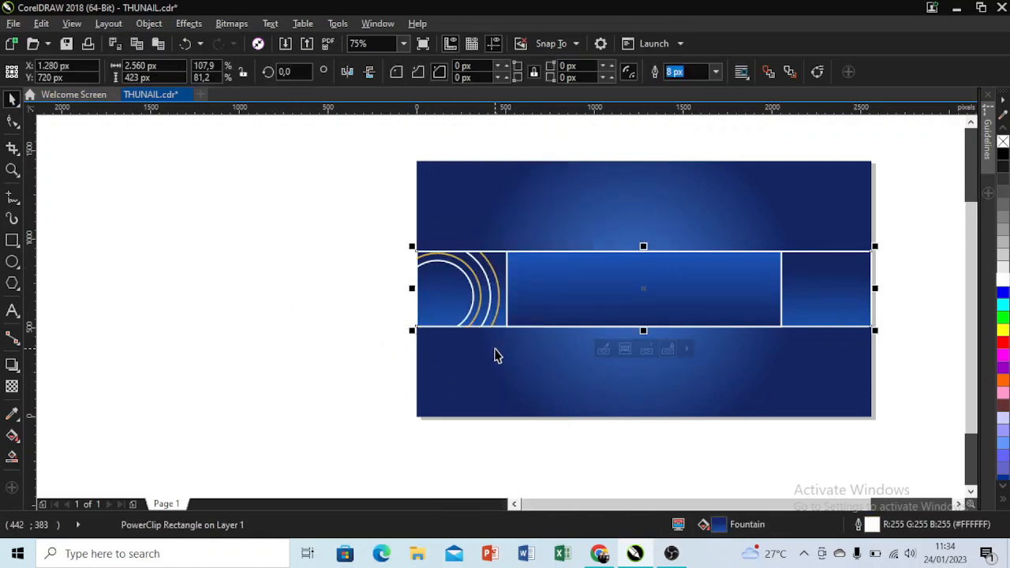
# - Place a copy of the circle group over the band's right end and PowerClip it inside the full-width band
pyautogui.scroll(1, 702, 309)
pyautogui.scroll(-1, 398, 340)
pyautogui.hotkey('ctrl', 'z')
pyautogui.moveTo(284, 312); pyautogui.dragTo(718, 262)
pyautogui.rightClick(717, 262)
pyautogui.click(778, 133)
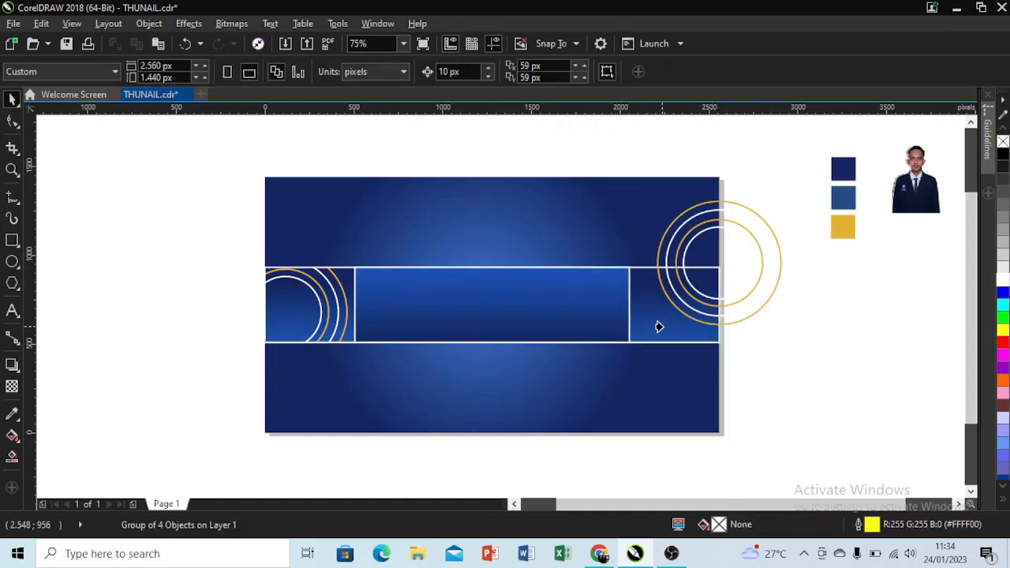
pyautogui.click(656, 327)
# - Edit the band's PowerClip contents, shifting both circle groups slightly down and to the left, and finish editing
pyautogui.click(474, 363)
pyautogui.moveTo(709, 269); pyautogui.dragTo(696, 299)
pyautogui.click(492, 365)
pyautogui.click(451, 364)
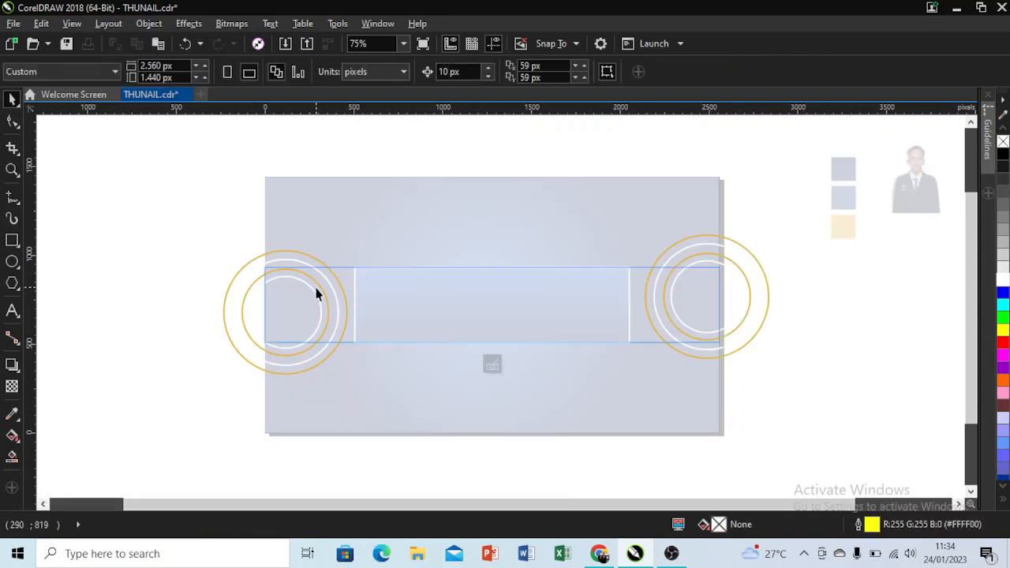
pyautogui.moveTo(316, 289)
pyautogui.mouseDown()
pyautogui.moveTo(300, 314)
pyautogui.moveTo(297, 295)
pyautogui.mouseUp()
pyautogui.click(490, 368)
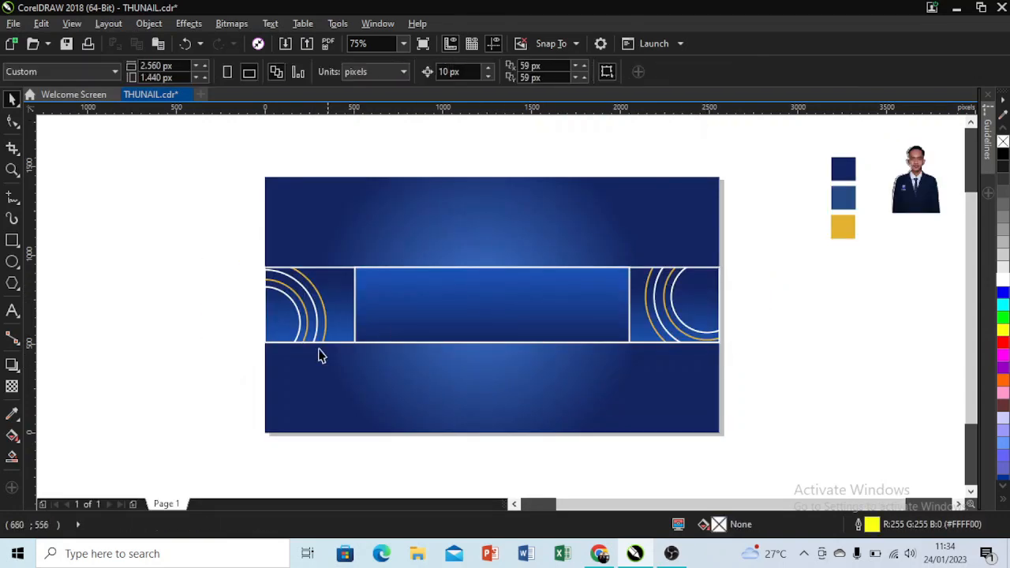
# - Remove the white outlines from the central rectangle and the full-width band
pyautogui.scroll(2, 352, 308)
pyautogui.scroll(-1, 535, 376)
pyautogui.scroll(1, 605, 360)
pyautogui.click(712, 324)
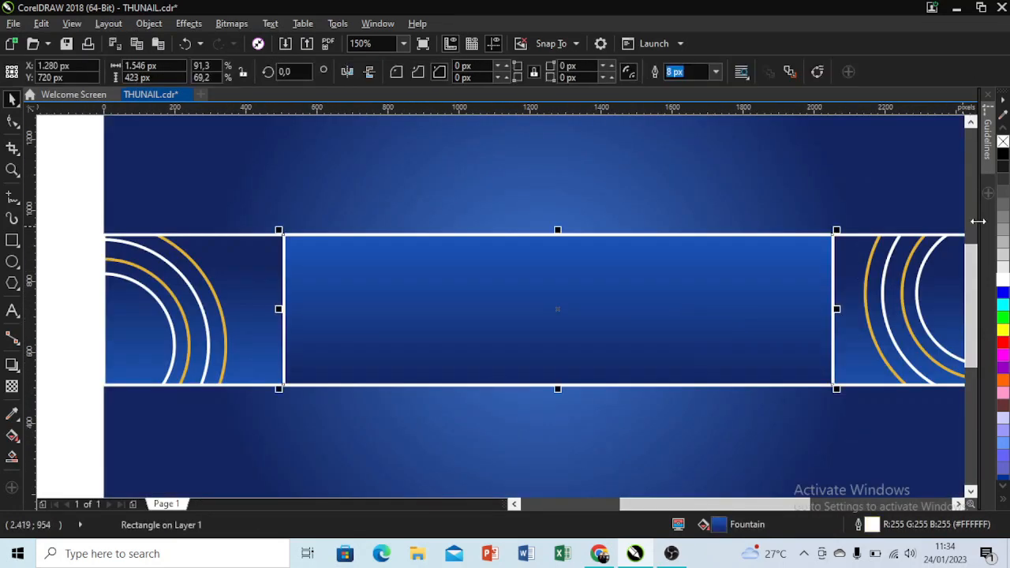
pyautogui.rightClick(1003, 142)
pyautogui.click(191, 289)
pyautogui.rightClick(1003, 142)
pyautogui.scroll(-1, 522, 277)
pyautogui.scroll(1, 530, 274)
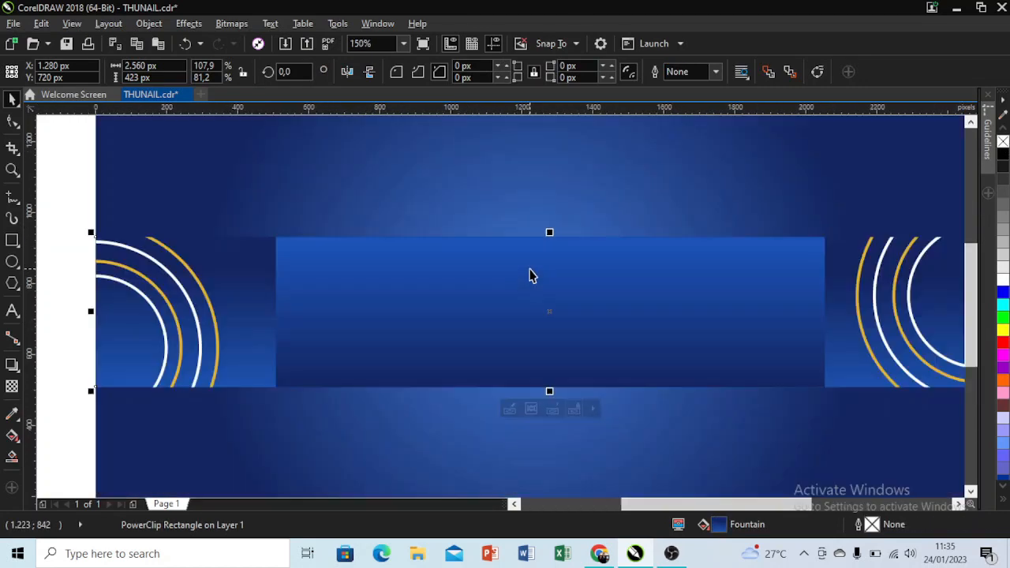
# - Try an elliptical fountain fill stretched across the width of the central rectangle
pyautogui.click(11, 435)
pyautogui.click(293, 322)
pyautogui.moveTo(275, 306); pyautogui.dragTo(823, 300)
pyautogui.click(215, 72)
pyautogui.scroll(-1, 561, 337)
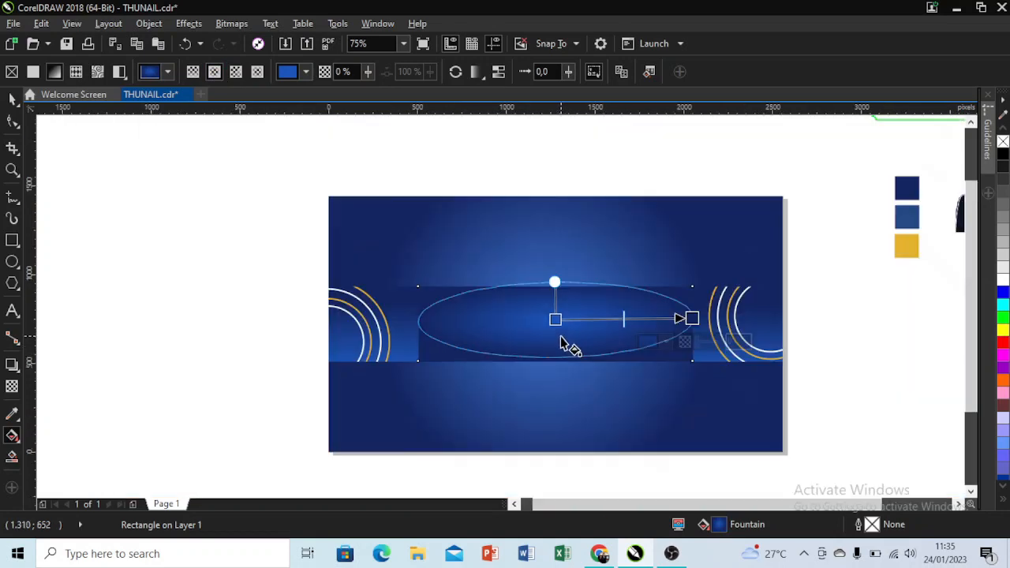
pyautogui.scroll(1, 561, 337)
pyautogui.hotkey('ctrl', 'z')
pyautogui.hotkey('ctrl', 'z')
pyautogui.hotkey('ctrl', 'z')
# - Try a vertical linear gradient on the central rectangle, drawn from its upper edge to its lower edge
pyautogui.moveTo(523, 237); pyautogui.dragTo(523, 386)
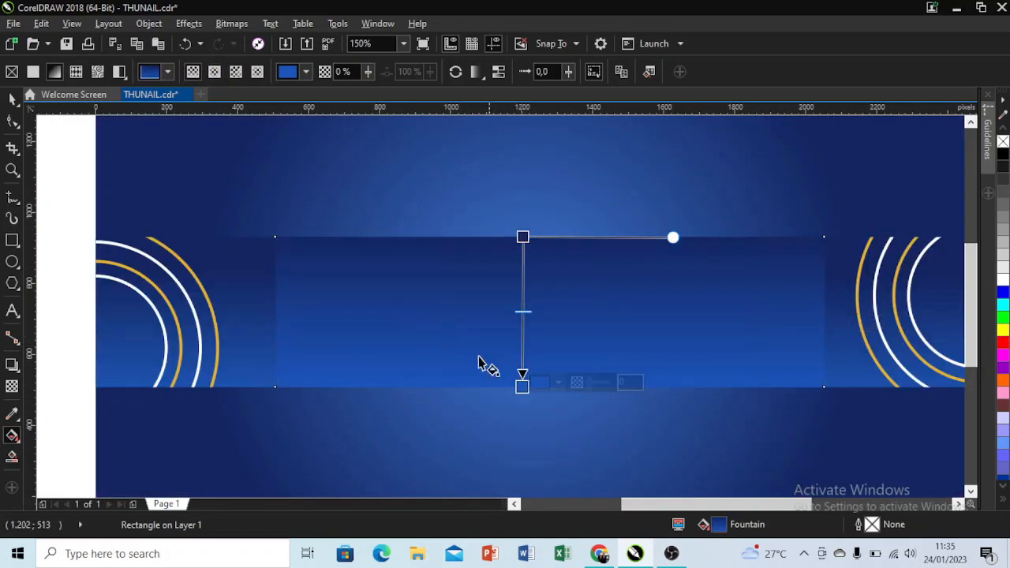
pyautogui.scroll(-1, 414, 269)
pyautogui.scroll(1, 399, 253)
pyautogui.hotkey('ctrl', 'z')
pyautogui.click(12, 100)
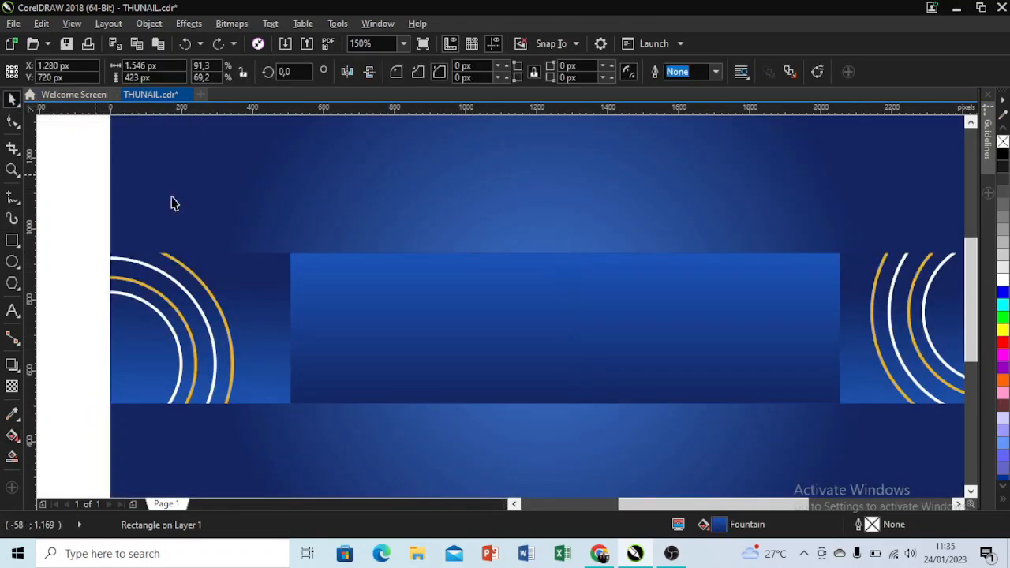
pyautogui.click(171, 199)
pyautogui.scroll(-1, 472, 262)
pyautogui.scroll(1, 534, 269)
# - Reverse the central rectangle's vertical gradient so it runs from navy at the upper edge to blue at the lower edge
pyautogui.click(16, 418)
pyautogui.click(16, 440)
pyautogui.click(54, 437)
pyautogui.click(517, 255)
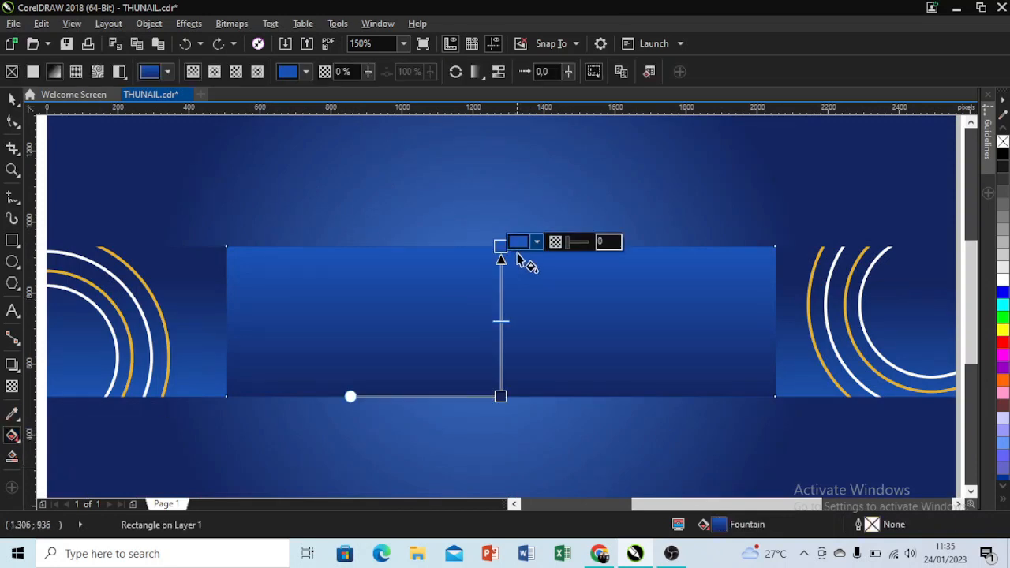
pyautogui.moveTo(640, 241); pyautogui.dragTo(637, 251)
pyautogui.moveTo(500, 246); pyautogui.dragTo(501, 396)
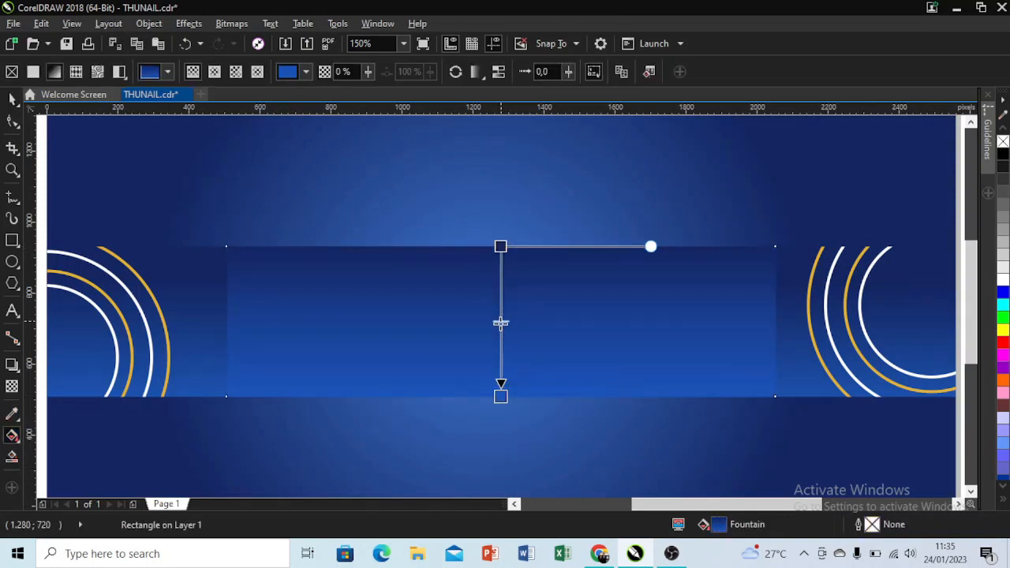
pyautogui.click(12, 100)
pyautogui.scroll(-1, 650, 325)
pyautogui.click(813, 313)
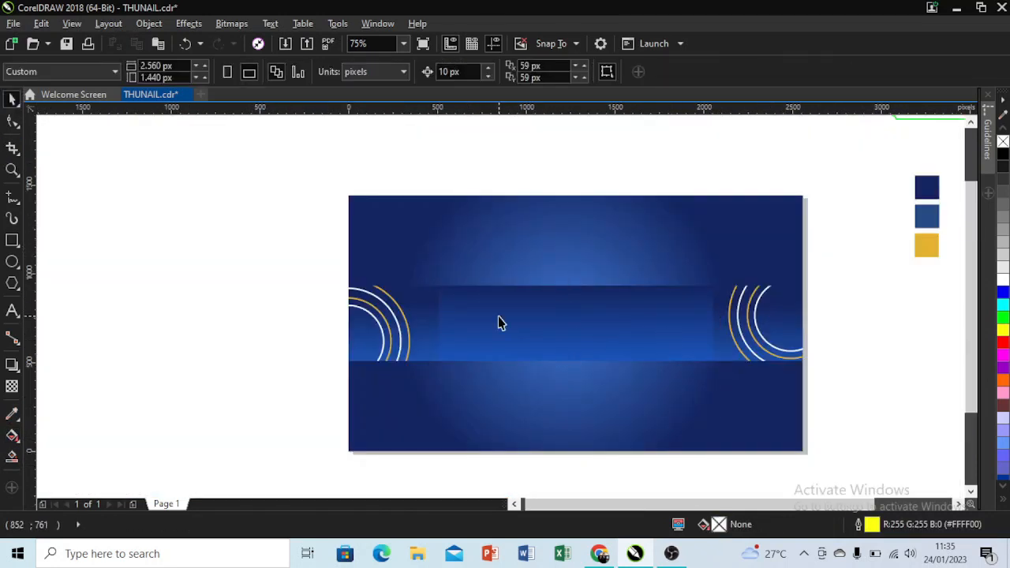
pyautogui.scroll(1, 727, 292)
pyautogui.scroll(-1, 584, 278)
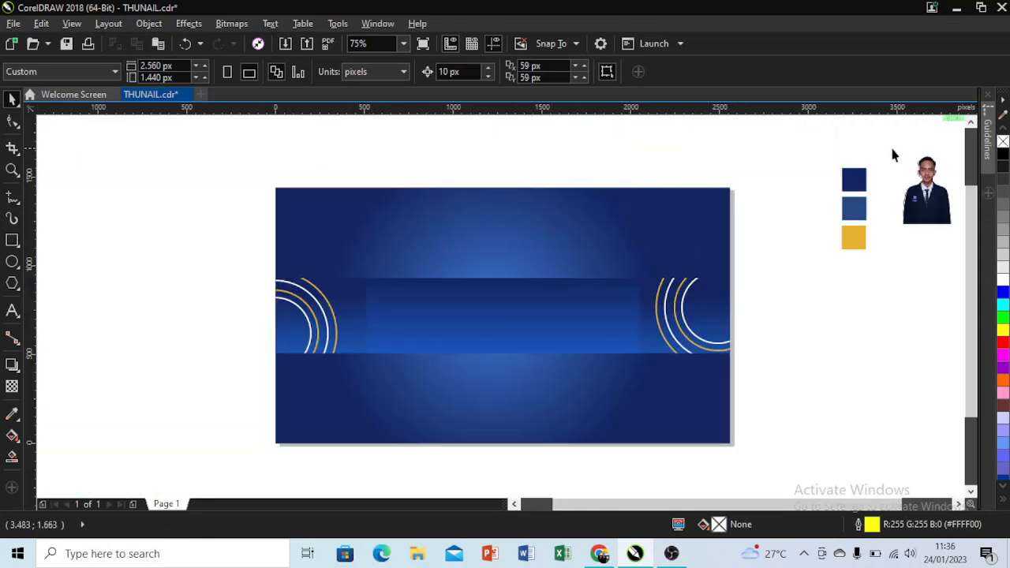
# - Move the portrait photo and the Instagram handle from beside the color swatches onto the upper part of the banner
pyautogui.hscroll(2, 894, 156)
pyautogui.click(800, 203)
pyautogui.moveTo(801, 203); pyautogui.dragTo(432, 211)
pyautogui.click(338, 152)
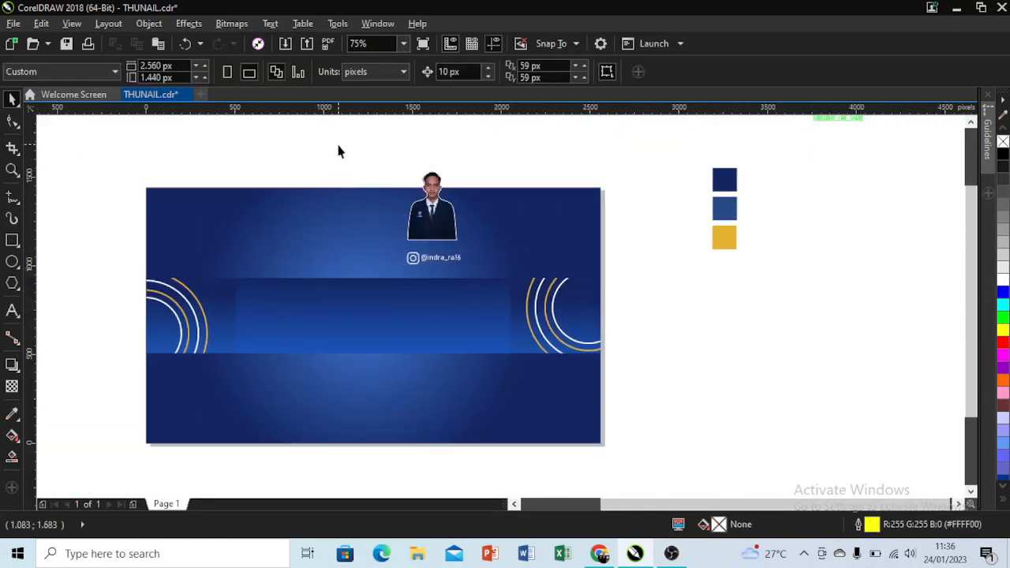
# - Move the portrait and its white contour to the left end of the central rectangle, resting on its lower edge
pyautogui.moveTo(338, 146); pyautogui.dragTo(501, 247)
pyautogui.moveTo(431, 207); pyautogui.dragTo(295, 308)
pyautogui.scroll(1, 87, 313)
pyautogui.scroll(1, 517, 303)
pyautogui.moveTo(481, 299); pyautogui.dragTo(348, 332)
pyautogui.hscroll(-1, 394, 313)
pyautogui.rightClick(394, 313)
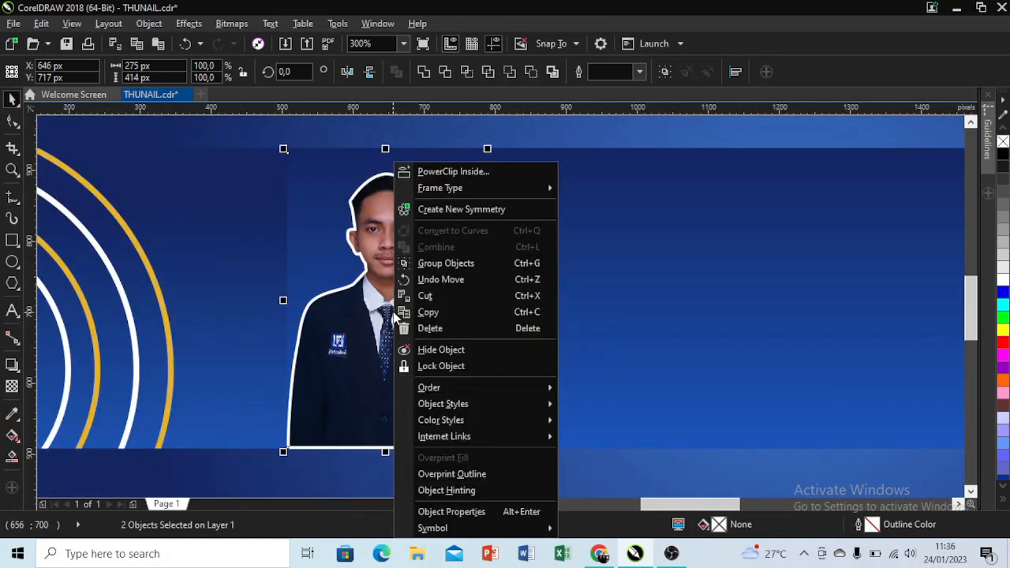
pyautogui.click(564, 211)
pyautogui.rightClick(409, 213)
pyautogui.click(575, 215)
pyautogui.scroll(-1, 569, 214)
pyautogui.click(569, 214)
# - Recolor the portrait's white contour with the gold sampled from the outer ring
pyautogui.click(12, 414)
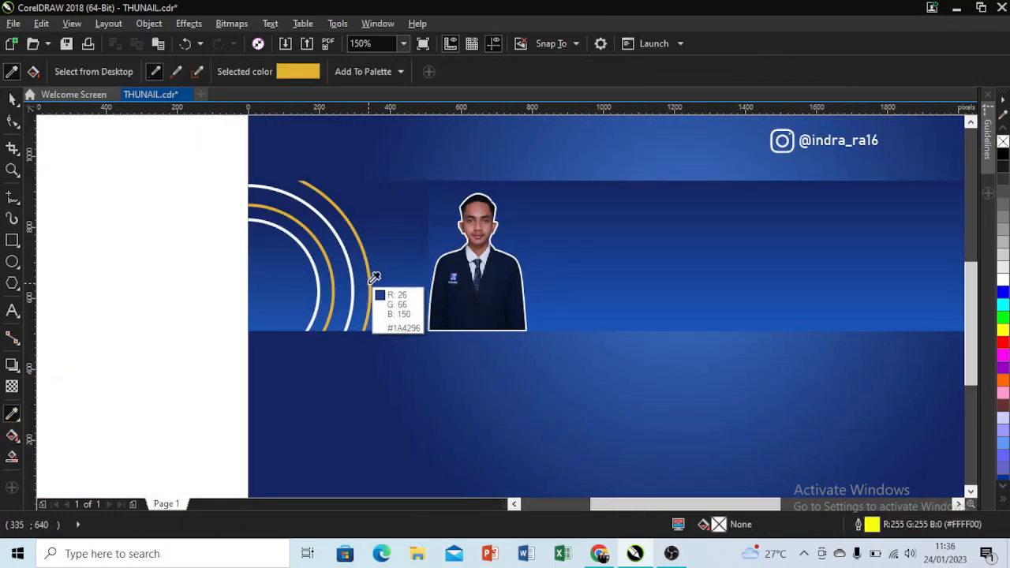
pyautogui.click(373, 277)
pyautogui.scroll(4, 494, 197)
pyautogui.click(518, 238)
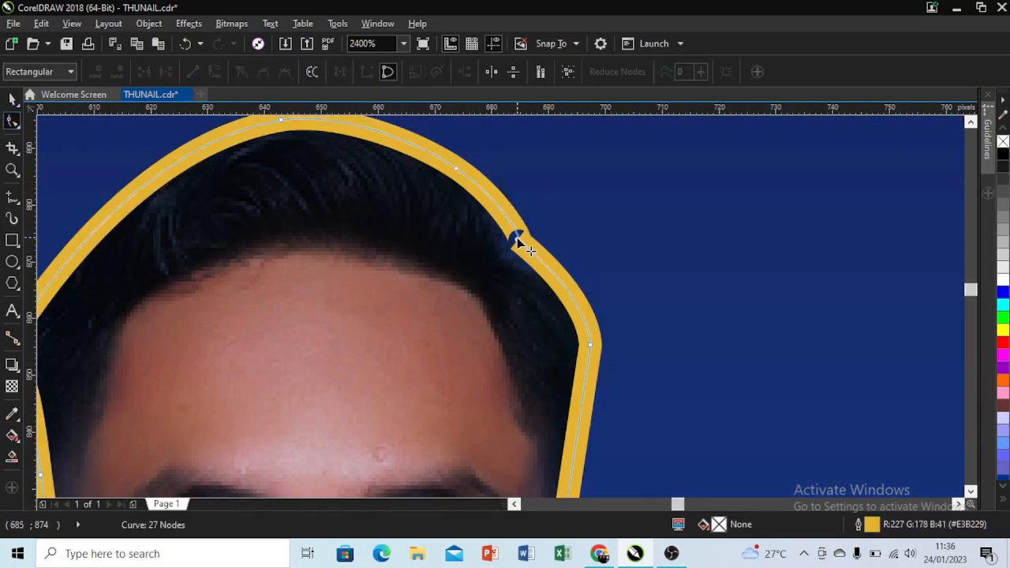
# - Reshape the gold contour at the notch beside the portrait's hair by adjusting its curve
pyautogui.scroll(2, 516, 239)
pyautogui.moveTo(499, 231); pyautogui.dragTo(475, 150)
pyautogui.scroll(-2, 545, 251)
pyautogui.scroll(-1, 345, 243)
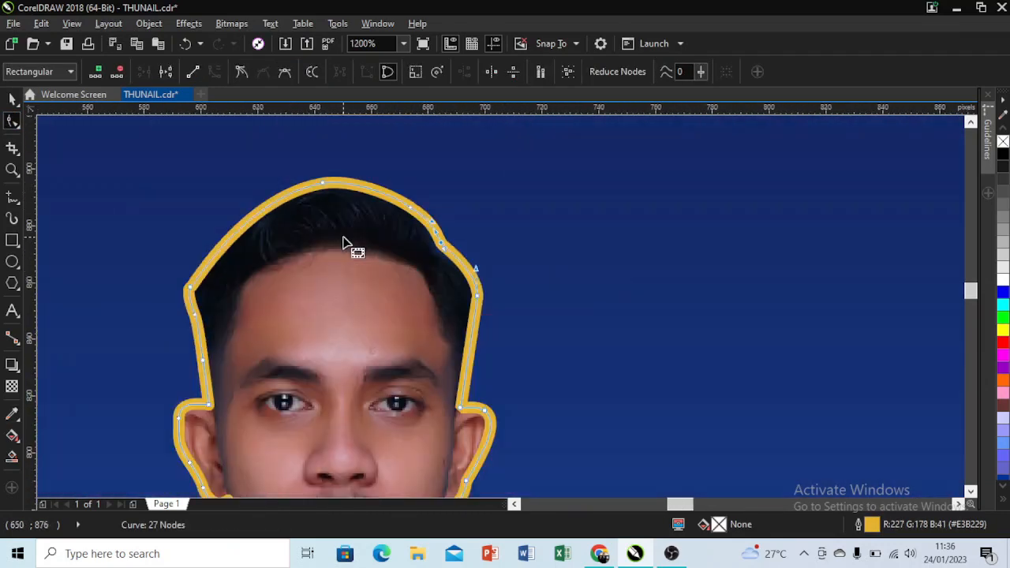
pyautogui.scroll(-3, 360, 193)
pyautogui.press('space')
pyautogui.click(296, 318)
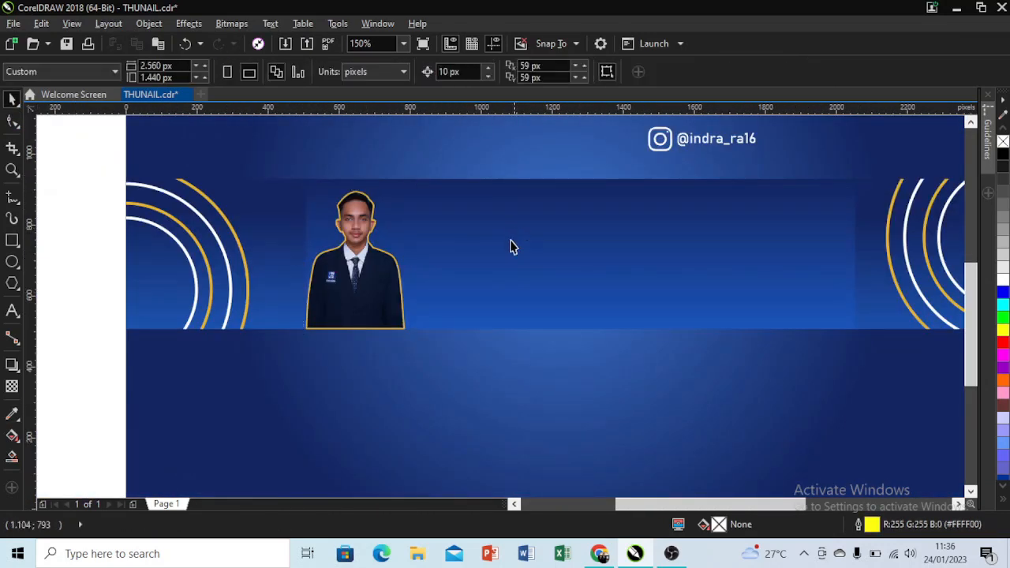
# - Try moving the Instagram handle text on its own, down toward the central rectangle
pyautogui.scroll(-1, 658, 146)
pyautogui.click(668, 144)
pyautogui.scroll(2, 672, 143)
pyautogui.scroll(-1, 689, 143)
pyautogui.moveTo(689, 143); pyautogui.dragTo(659, 172)
pyautogui.hotkey('ctrl', 'z')
pyautogui.scroll(-1, 636, 168)
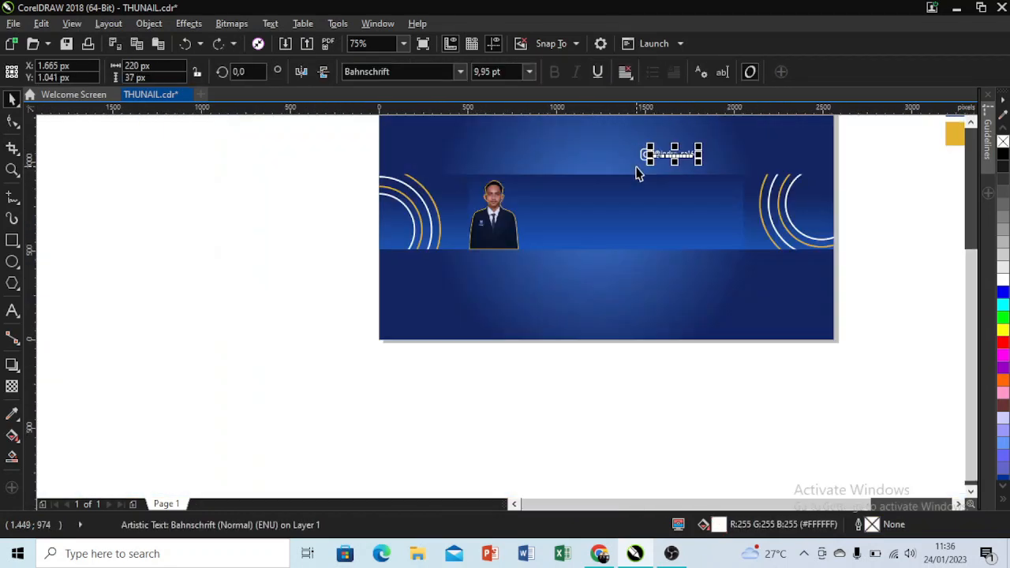
# - Move the Instagram icon and handle text together to the lower right side of the portrait
pyautogui.moveTo(678, 135); pyautogui.dragTo(597, 184)
pyautogui.moveTo(671, 154); pyautogui.dragTo(550, 241)
pyautogui.scroll(2, 517, 236)
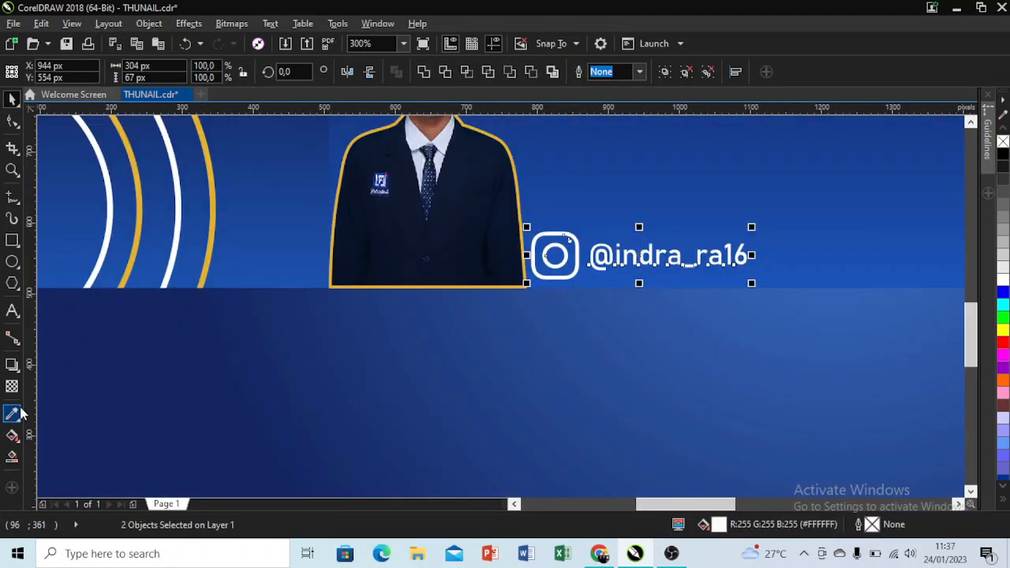
# - Try recoloring the Instagram icon and handle text with the gold sampled from the portrait's contour
pyautogui.click(18, 413)
pyautogui.click(521, 190)
pyautogui.scroll(3, 600, 244)
pyautogui.click(453, 241)
pyautogui.scroll(-4, 509, 365)
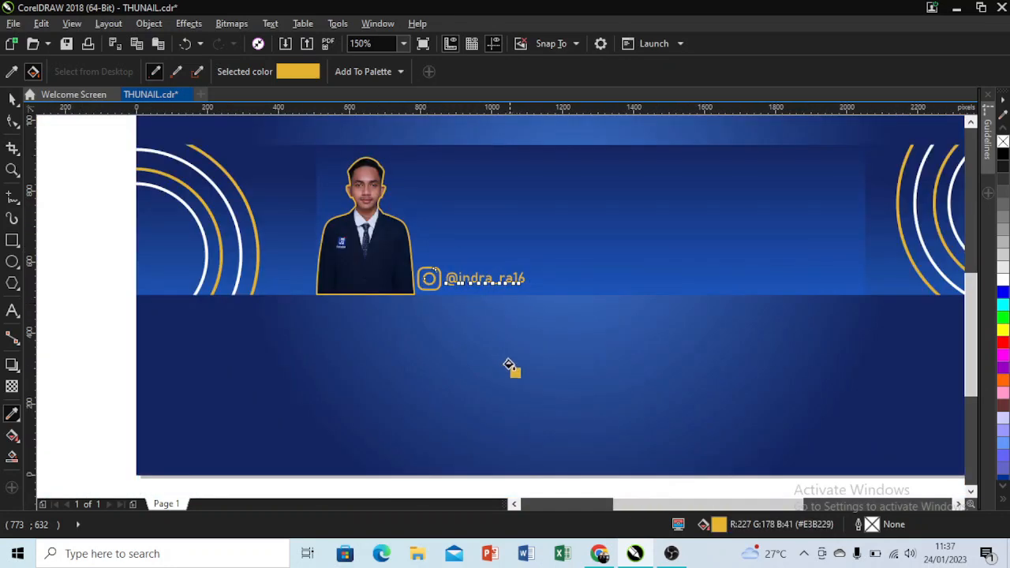
# - Give the central rectangle a 2 px black outline
pyautogui.click(13, 101)
pyautogui.click(832, 202)
pyautogui.rightClick(1003, 154)
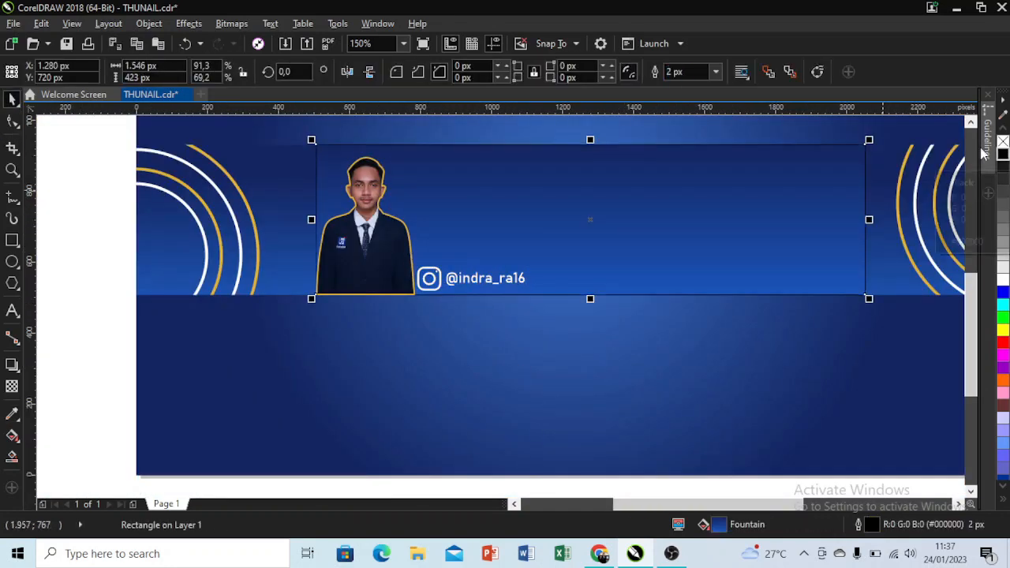
# - Set the central rectangle's outline to 8 px and color it with the gold sampled from the portrait's contour
pyautogui.click(716, 73)
pyautogui.click(673, 164)
pyautogui.click(13, 412)
pyautogui.scroll(2, 300, 262)
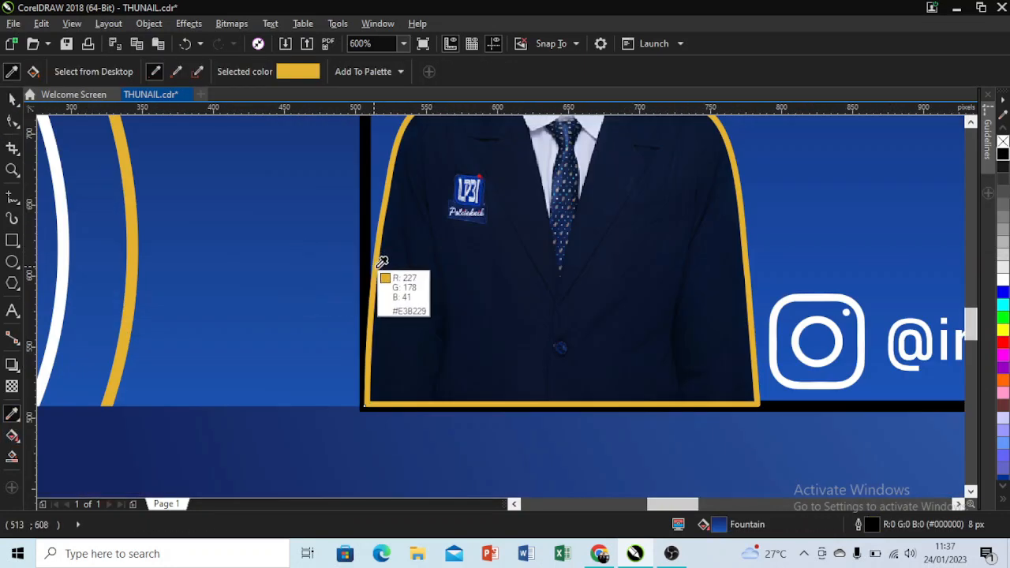
pyautogui.click(364, 242)
pyautogui.scroll(-3, 347, 277)
pyautogui.scroll(1, 400, 245)
pyautogui.click(12, 100)
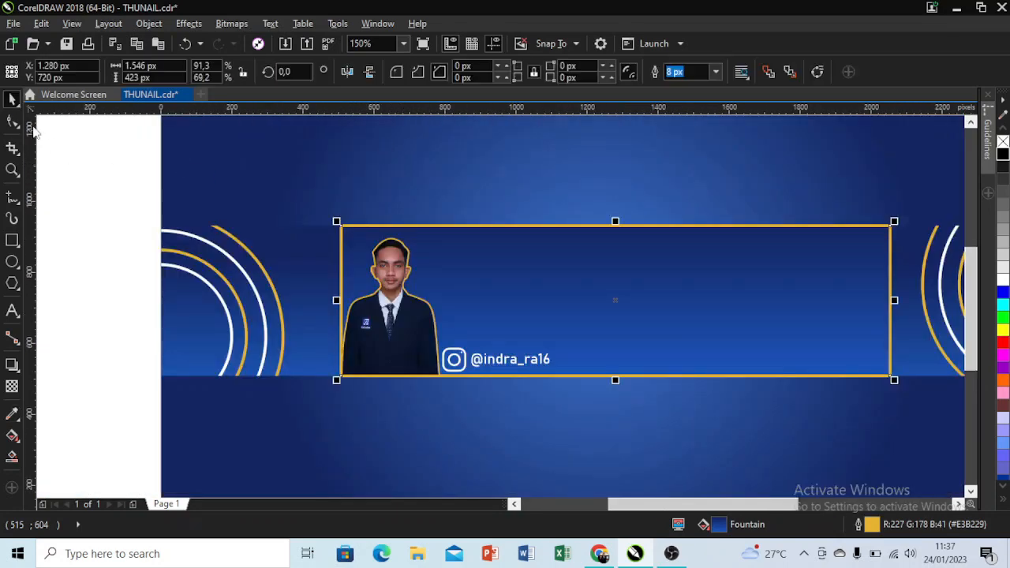
pyautogui.click(103, 170)
# - Move the framed D3 - KOMPUTER title and its two taglines from beside the page into the central rectangle, next to the portrait
pyautogui.scroll(-1, 217, 201)
pyautogui.scroll(1, 188, 180)
pyautogui.scroll(-1, 578, 347)
pyautogui.scroll(-1, 572, 306)
pyautogui.moveTo(720, 177); pyautogui.dragTo(904, 240)
pyautogui.moveTo(798, 212); pyautogui.dragTo(602, 317)
pyautogui.scroll(1, 602, 317)
pyautogui.scroll(1, 601, 318)
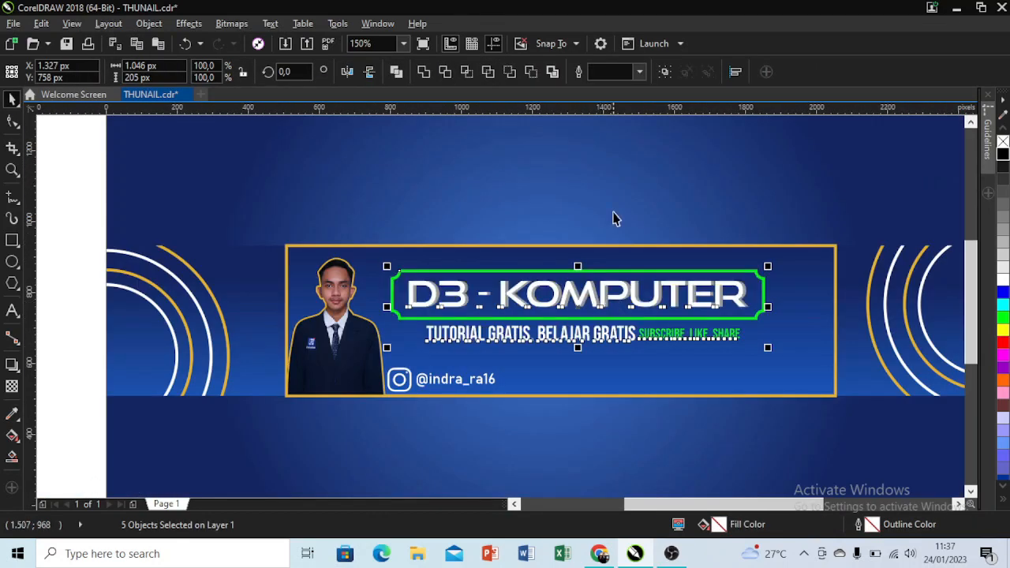
pyautogui.click(613, 215)
# - Recolor the green title frame's outline with the gold sampled from the central rectangle's border
pyautogui.click(13, 414)
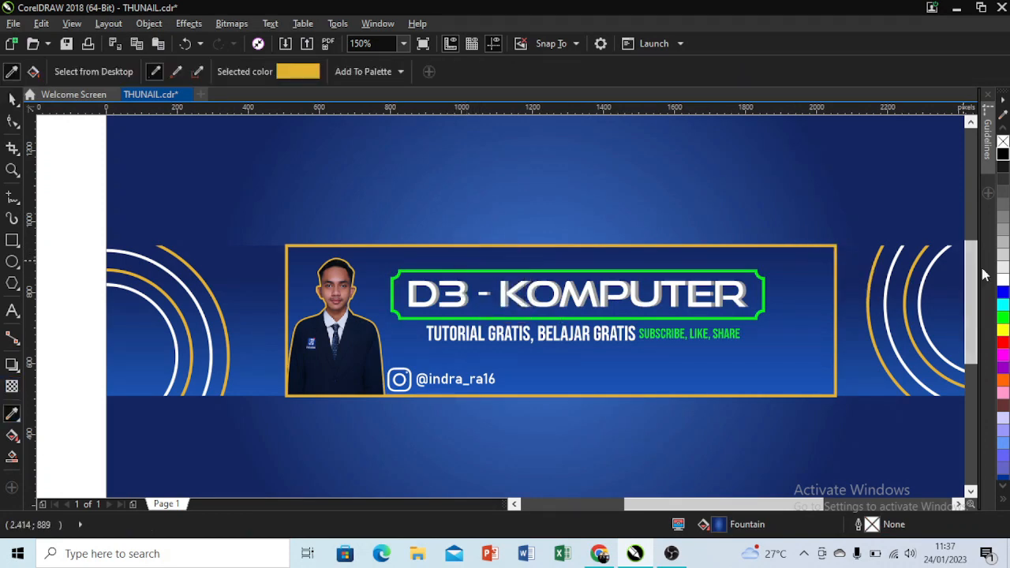
pyautogui.click(705, 245)
pyautogui.scroll(2, 509, 288)
pyautogui.click(510, 214)
pyautogui.scroll(-2, 531, 246)
pyautogui.click(12, 99)
# - Change the wording of both title layers, the grey shadow and the white text, to "D3 - DESING GRAFIS"
pyautogui.click(755, 259)
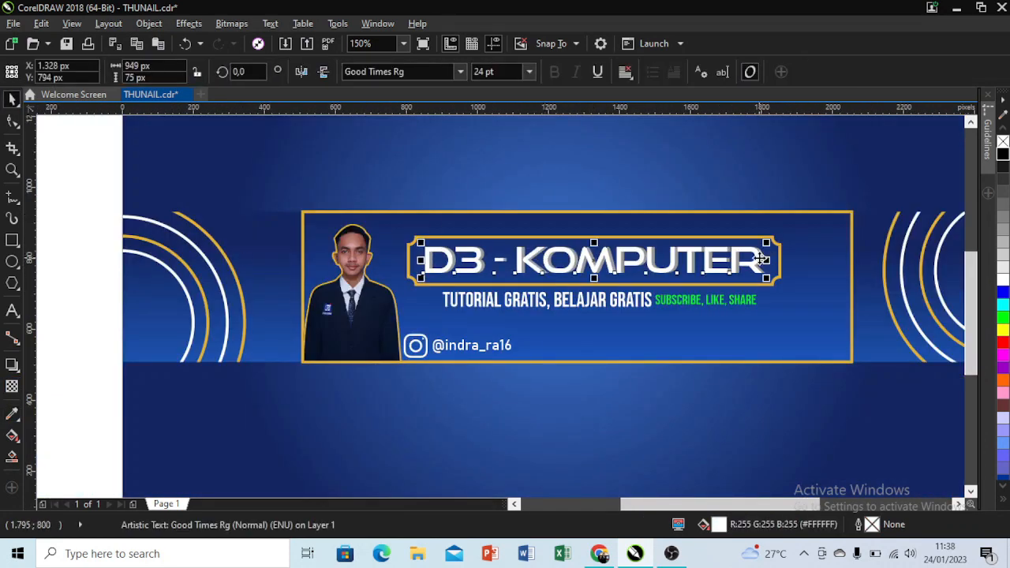
pyautogui.doubleClick(755, 258)
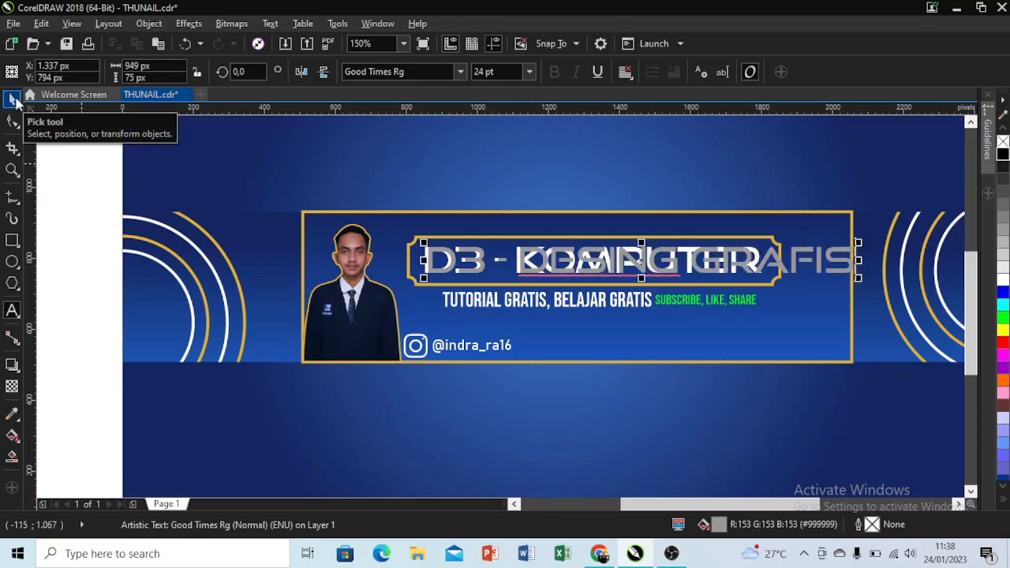
pyautogui.click(12, 100)
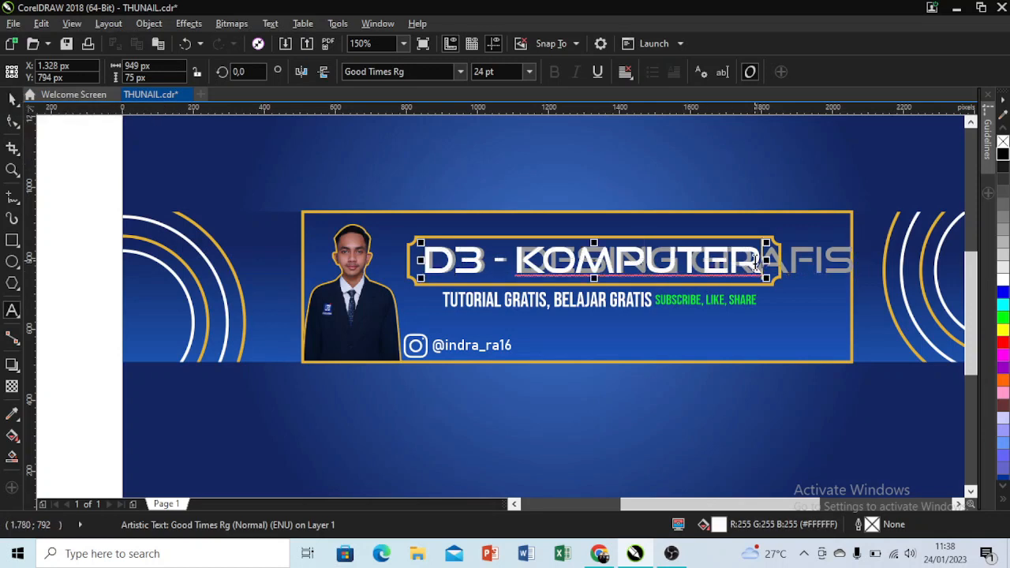
pyautogui.press('BackSpace')
pyautogui.press('BackSpace')
pyautogui.press('BackSpace')
pyautogui.press('BackSpace')
pyautogui.press('BackSpace')
pyautogui.press('BackSpace')
pyautogui.press('BackSpace')
pyautogui.press('BackSpace')
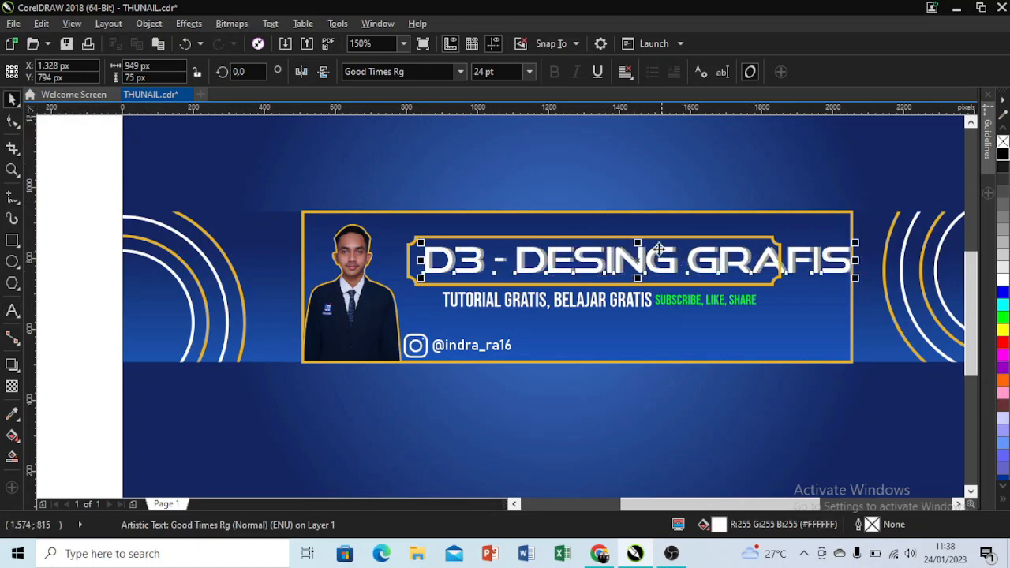
# - Undo the accidental shift of the background and lock the full-page background rectangle
pyautogui.moveTo(397, 167); pyautogui.dragTo(440, 216)
pyautogui.hotkey('ctrl', 'z')
pyautogui.rightClick(532, 148)
pyautogui.click(590, 335)
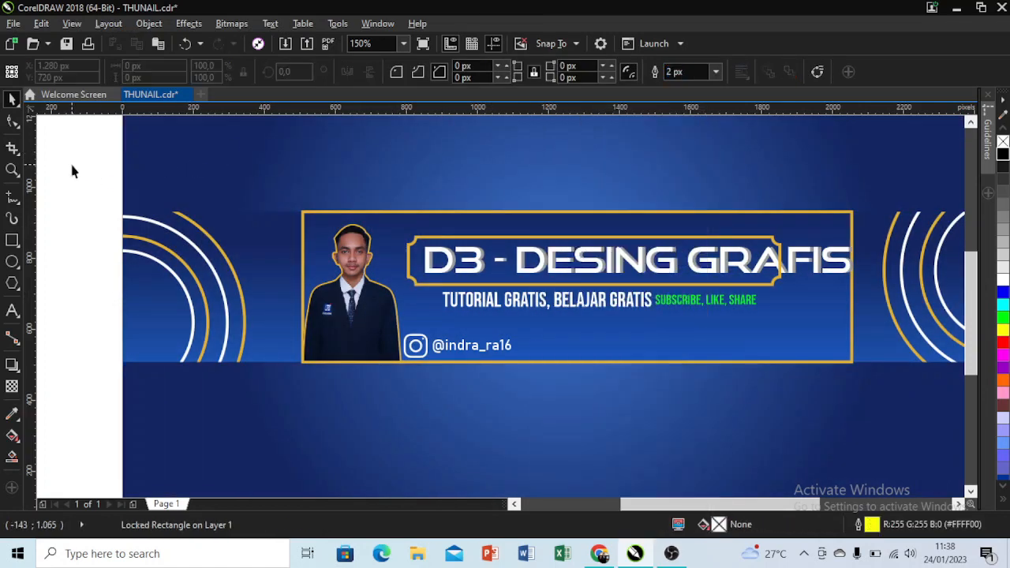
pyautogui.click(72, 167)
# - Group the white title with its grey shadow and center the group horizontally on the central rectangle
pyautogui.moveTo(403, 162); pyautogui.dragTo(511, 276)
pyautogui.moveTo(706, 286); pyautogui.dragTo(860, 287)
pyautogui.hotkey('ctrl', 'g')
pyautogui.keyDown('shift'); pyautogui.click(821, 306); pyautogui.keyUp('shift')
pyautogui.press('c')
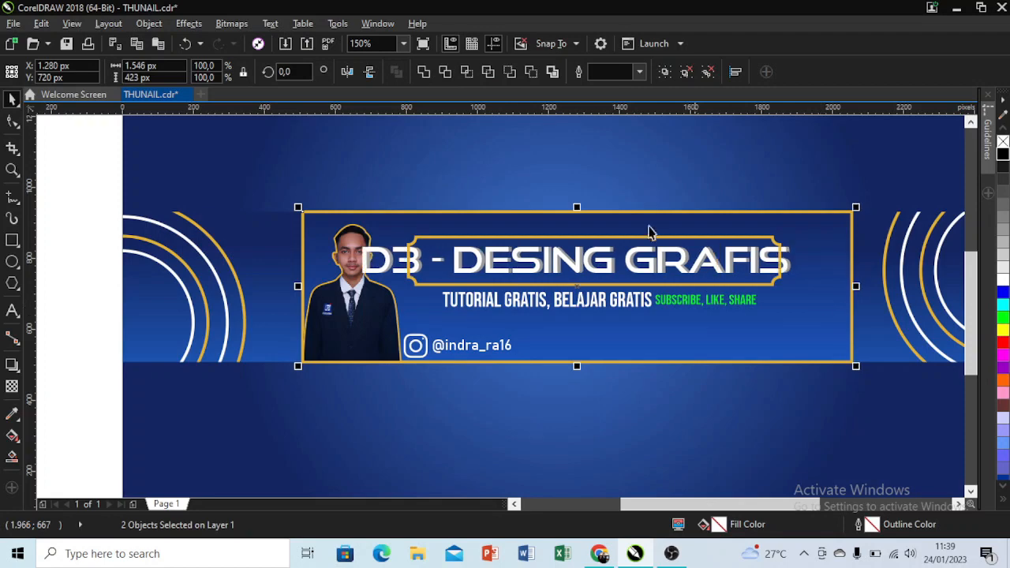
pyautogui.click(539, 418)
# - Shift the title group clear of the portrait and stretch the gold frame at both ends to enclose it
pyautogui.click(566, 268)
pyautogui.click(382, 252)
pyautogui.moveTo(577, 261); pyautogui.dragTo(614, 260)
pyautogui.click(405, 260)
pyautogui.moveTo(405, 259); pyautogui.dragTo(389, 260)
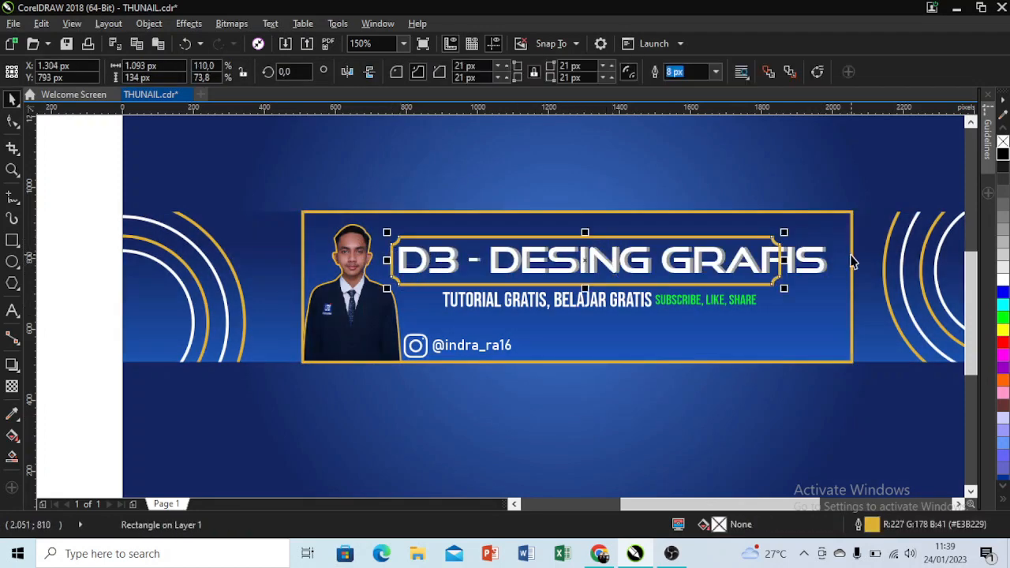
pyautogui.moveTo(785, 261); pyautogui.dragTo(842, 276)
# - Recolor the green "SUBSCRIBE, LIKE, SHARE" text with the gold sampled from the banner
pyautogui.click(598, 305)
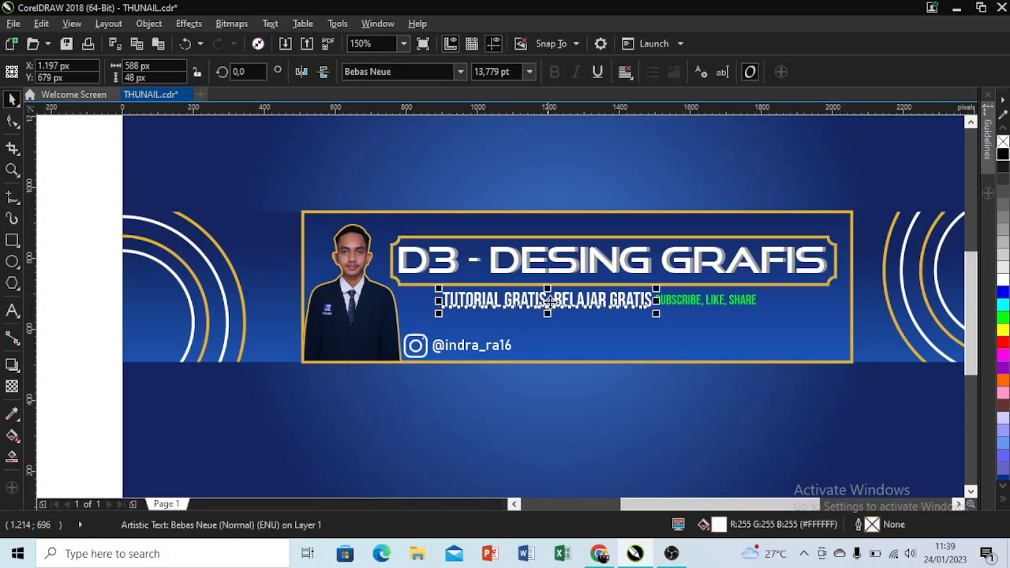
pyautogui.press('i')
pyautogui.scroll(2, 710, 310)
pyautogui.scroll(-4, 705, 322)
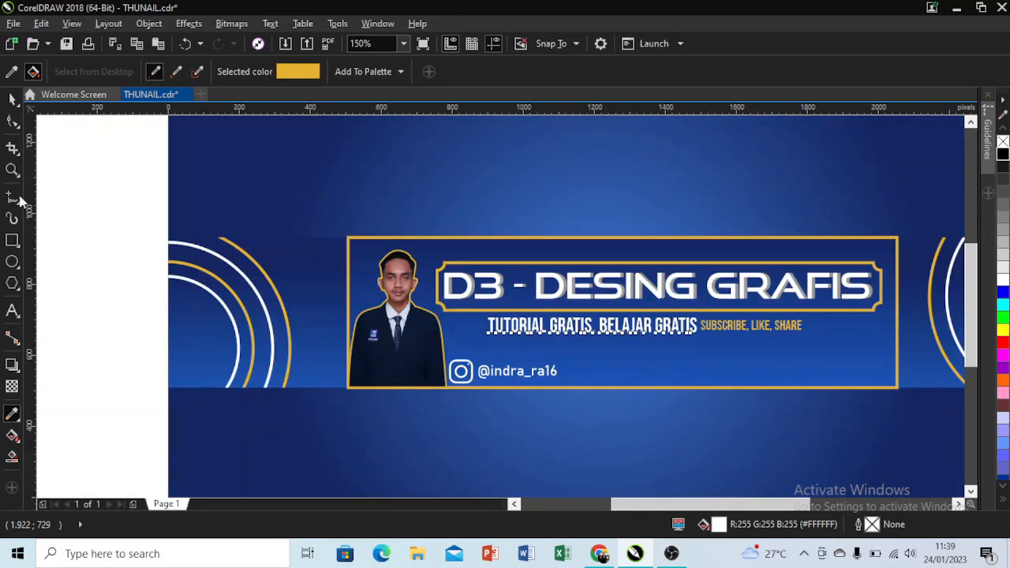
pyautogui.click(12, 100)
pyautogui.click(83, 350)
pyautogui.click(630, 331)
pyautogui.keyDown('shift'); pyautogui.click(718, 327); pyautogui.keyUp('shift')
pyautogui.scroll(1, 707, 329)
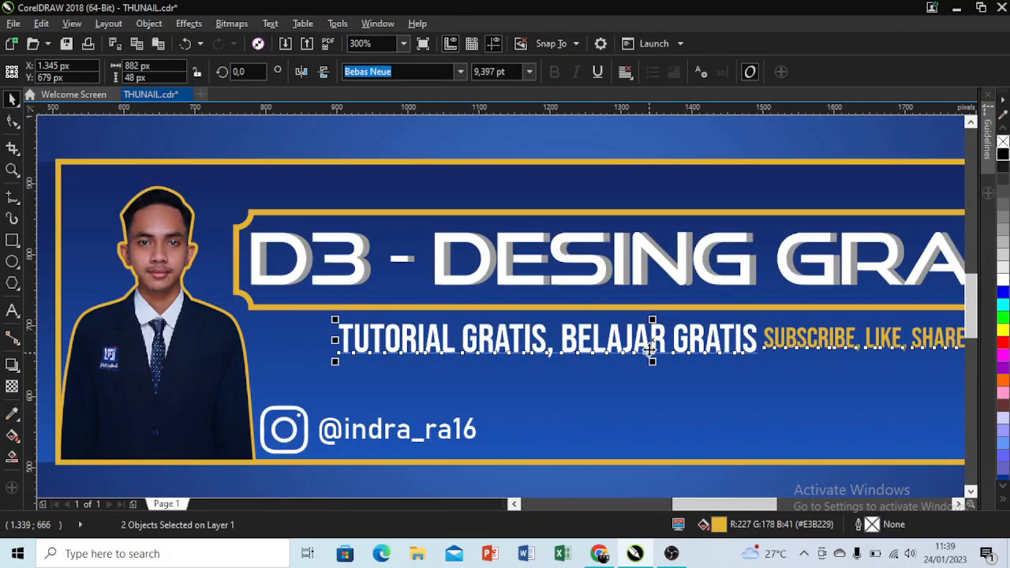
pyautogui.scroll(-2, 513, 320)
# - Edit the middle band's PowerClip contents, set the outlines of both ring groups to 16 px, and finish editing
pyautogui.click(348, 358)
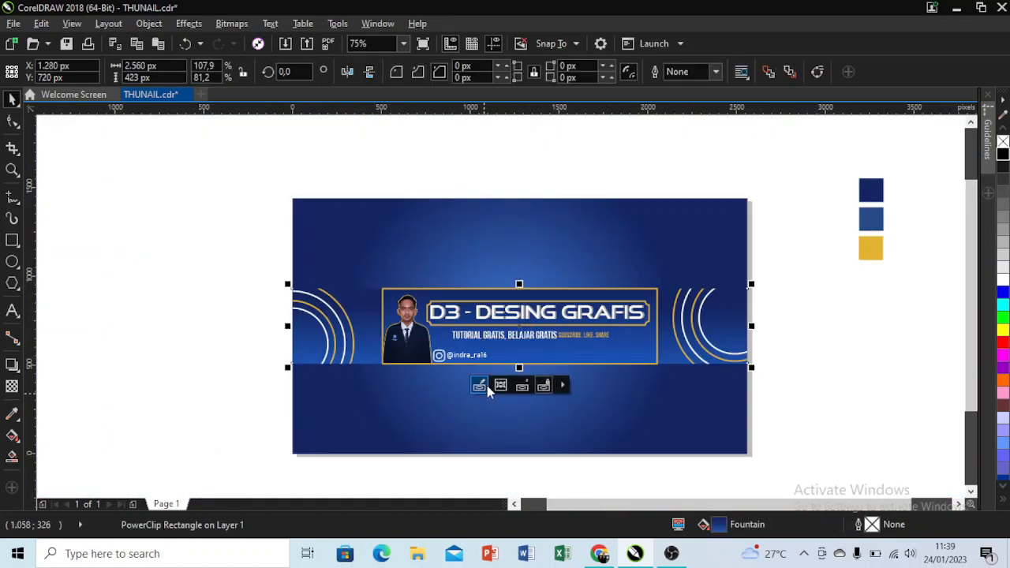
pyautogui.click(483, 386)
pyautogui.moveTo(151, 228); pyautogui.dragTo(367, 431)
pyautogui.click(456, 72)
pyautogui.click(443, 189)
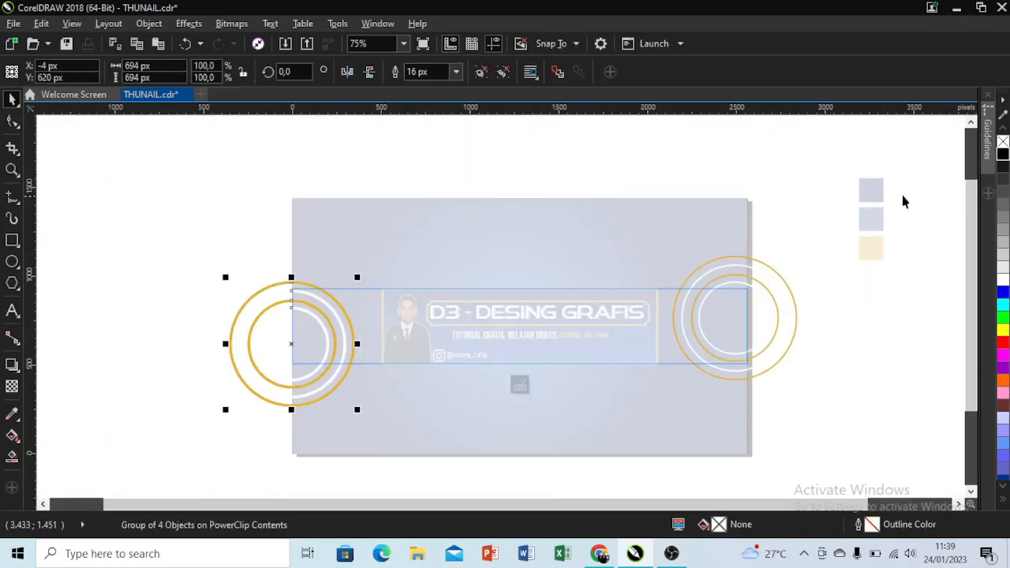
pyautogui.moveTo(903, 197); pyautogui.dragTo(651, 419)
pyautogui.click(455, 72)
pyautogui.click(436, 187)
pyautogui.click(520, 385)
pyautogui.click(906, 384)
# - Delete the three color reference swatches beside the page
pyautogui.scroll(1, 586, 304)
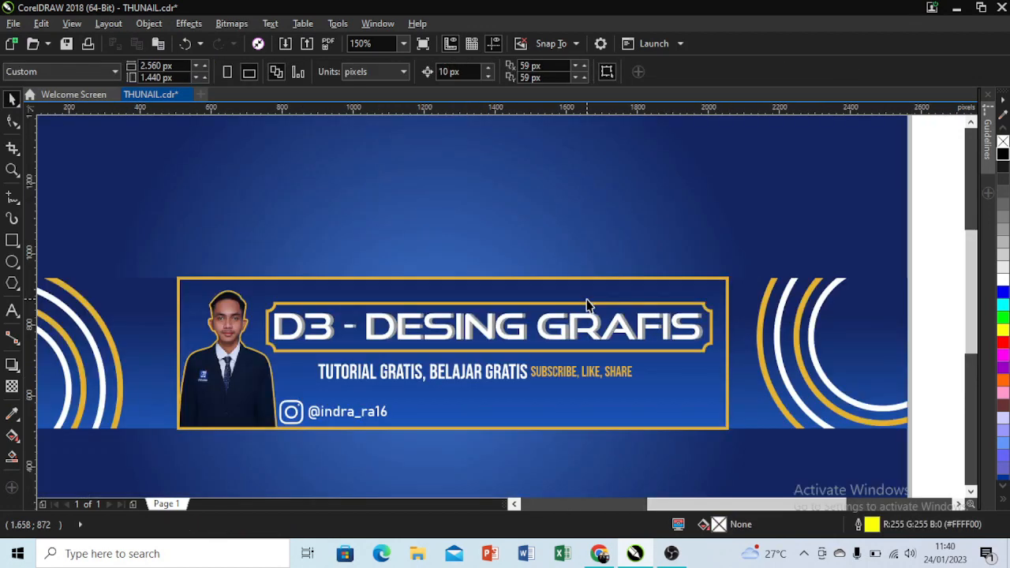
pyautogui.scroll(-1, 635, 315)
pyautogui.scroll(-1, 777, 205)
pyautogui.moveTo(734, 198); pyautogui.dragTo(787, 282)
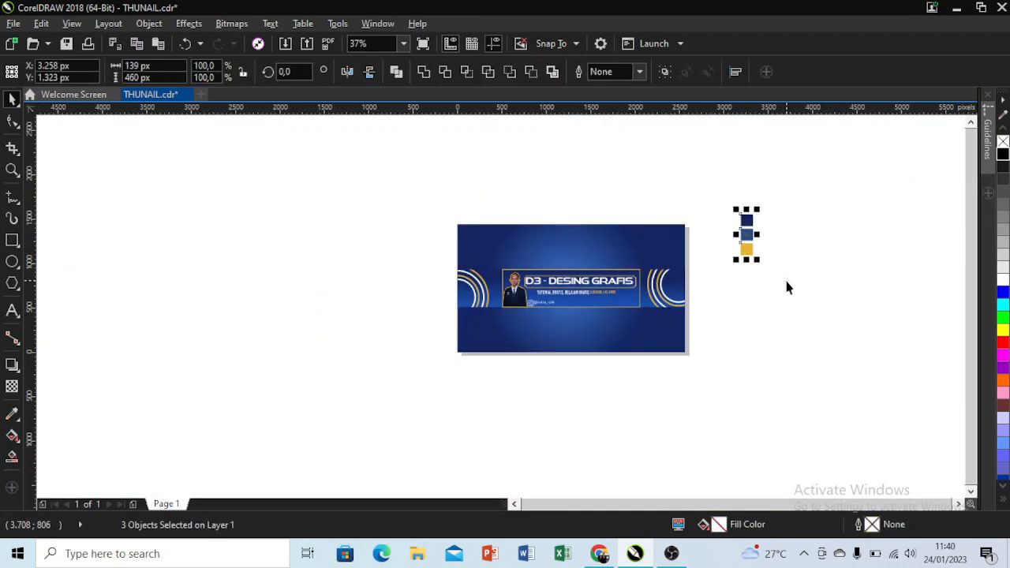
pyautogui.press('Delete')
# - Unlock the full-page background rectangle and group it with all the other banner objects
pyautogui.scroll(1, 645, 294)
pyautogui.moveTo(235, 126); pyautogui.dragTo(796, 372)
pyautogui.click(498, 206)
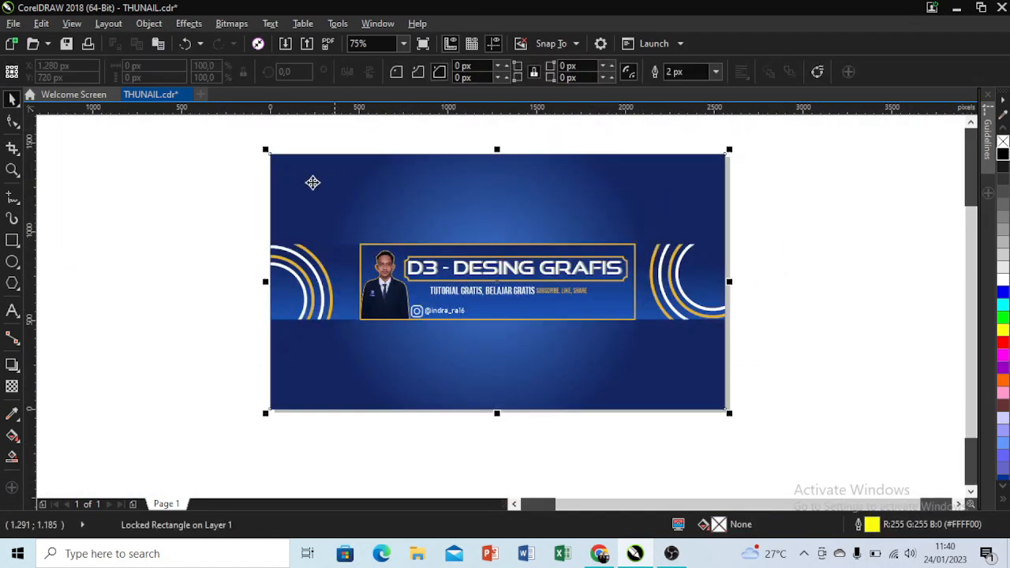
pyautogui.moveTo(242, 135); pyautogui.dragTo(778, 431)
pyautogui.hotkey('ctrl', 'g')
# - Start exporting the grouped banner and name the file "banner youtube"
pyautogui.hotkey('ctrl', 'e')
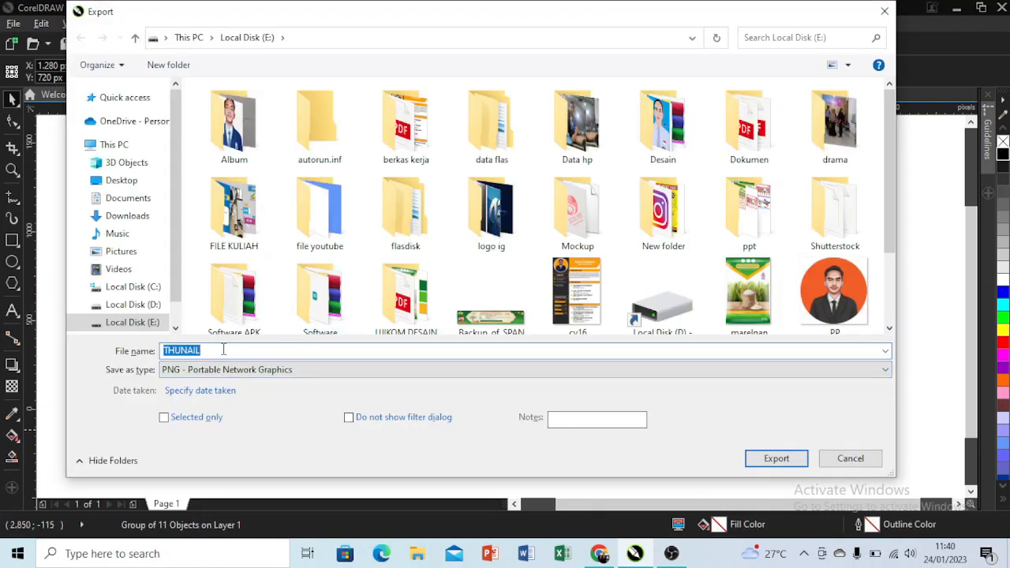
pyautogui.click(223, 349)
pyautogui.press('BackSpace')
pyautogui.press('BackSpace')
pyautogui.press('BackSpace')
pyautogui.press('BackSpace')
pyautogui.press('BackSpace')
pyautogui.press('BackSpace')
pyautogui.press('BackSpace')
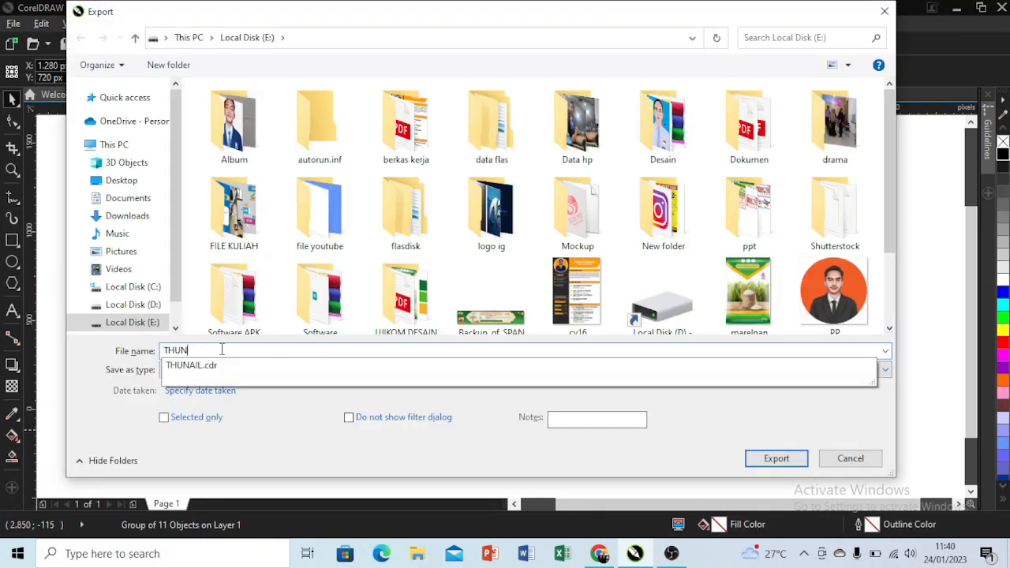
pyautogui.write('banner yout')
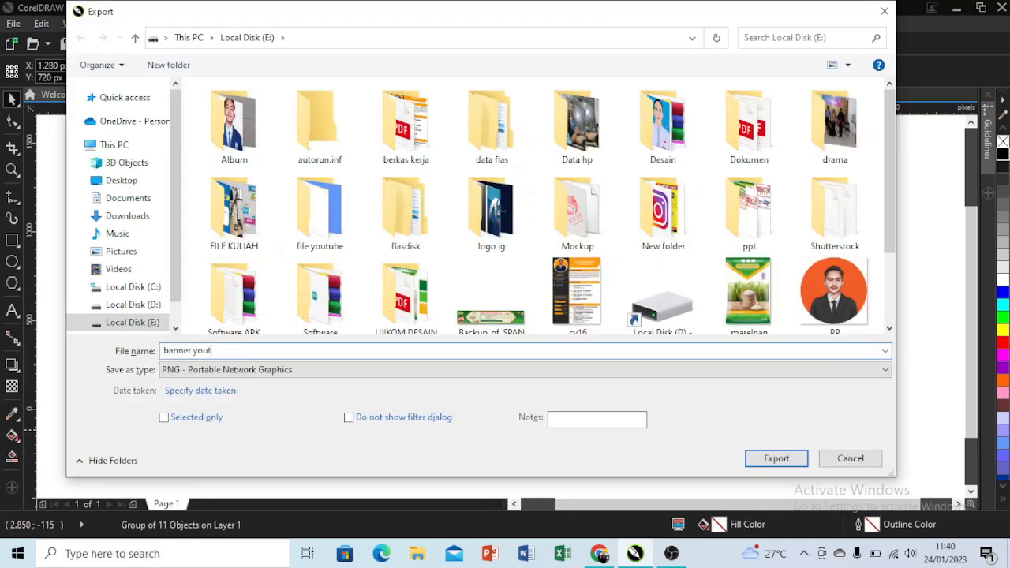
pyautogui.write('ube')
# - Export only the selected group in the JPG - JPEG Bitmaps format, going through to the size and resolution settings
pyautogui.click(521, 369)
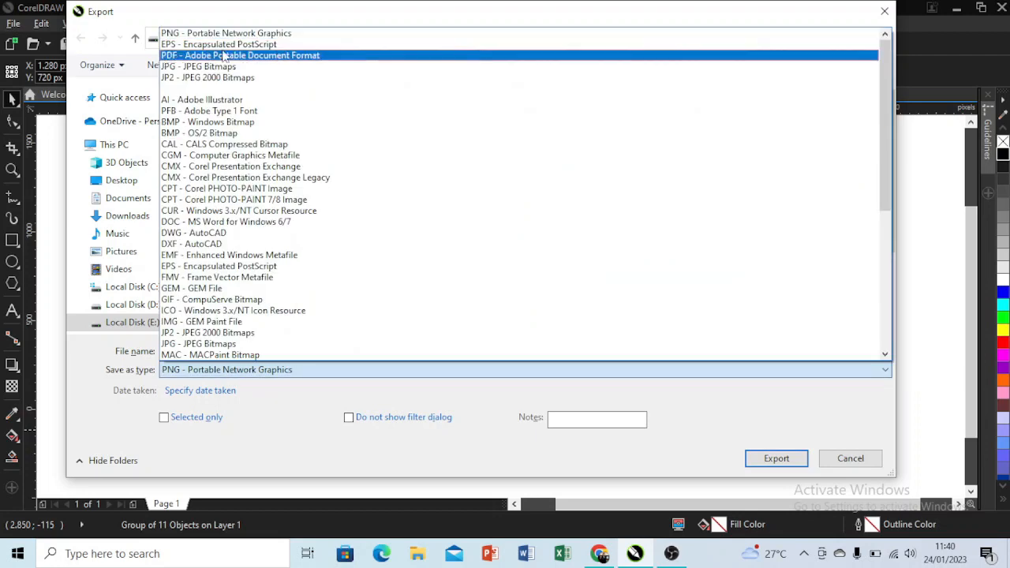
pyautogui.click(229, 68)
pyautogui.click(196, 416)
pyautogui.click(765, 460)
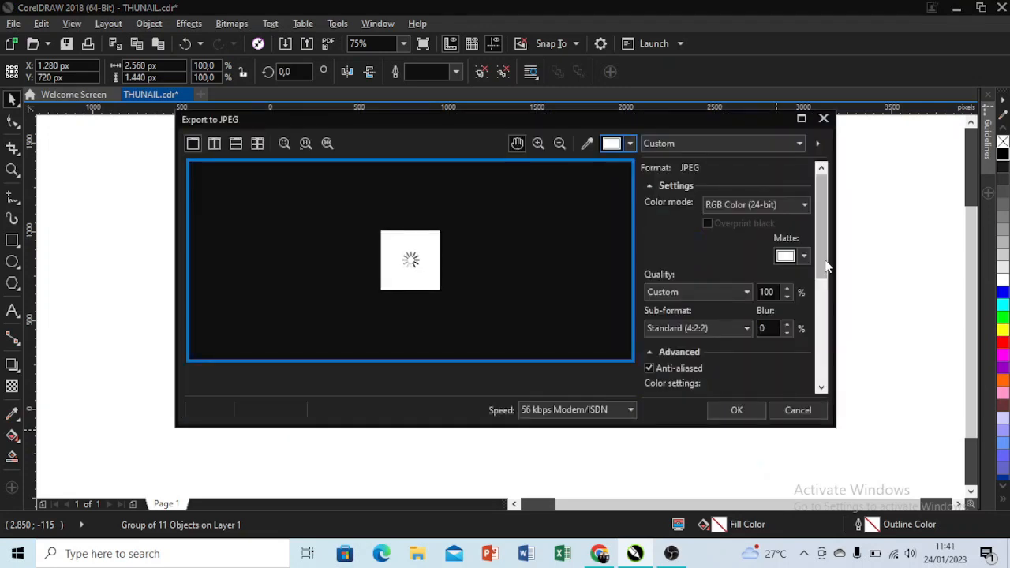
pyautogui.moveTo(818, 238); pyautogui.dragTo(839, 343)
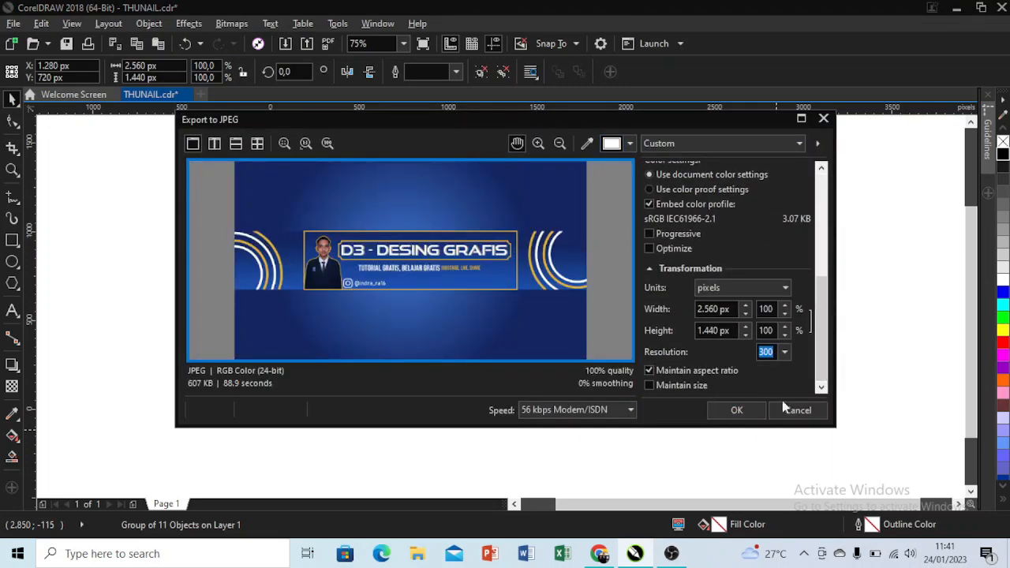